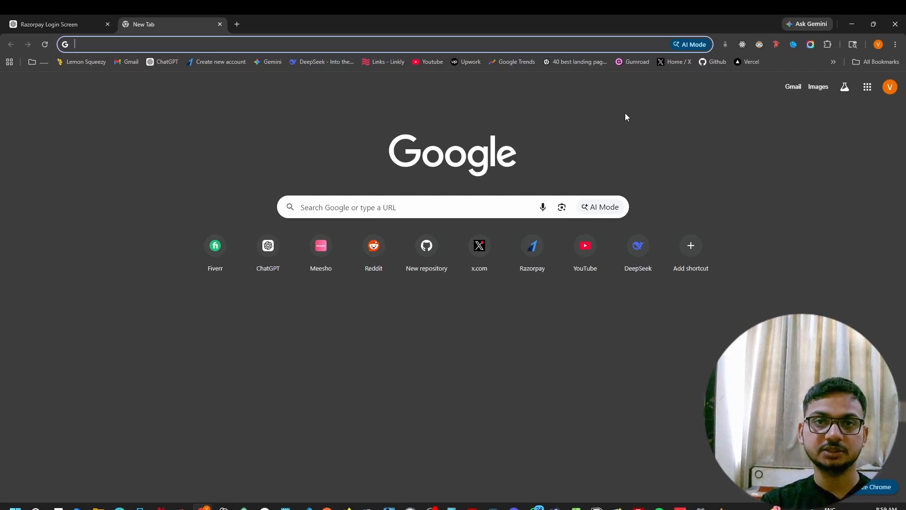
Step: Open razorpay.com and log in to the Razorpay dashboard
{"action": "type", "text": "razorp"}
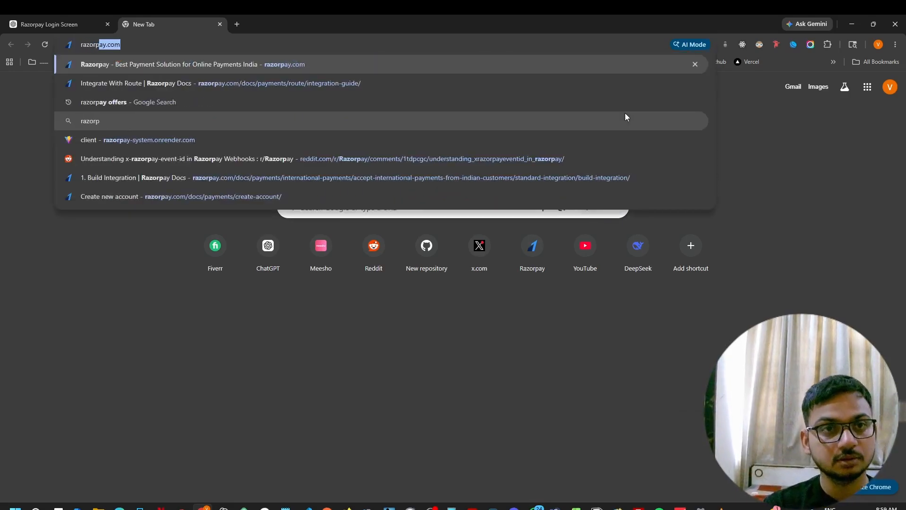
{"action": "key", "text": "Return"}
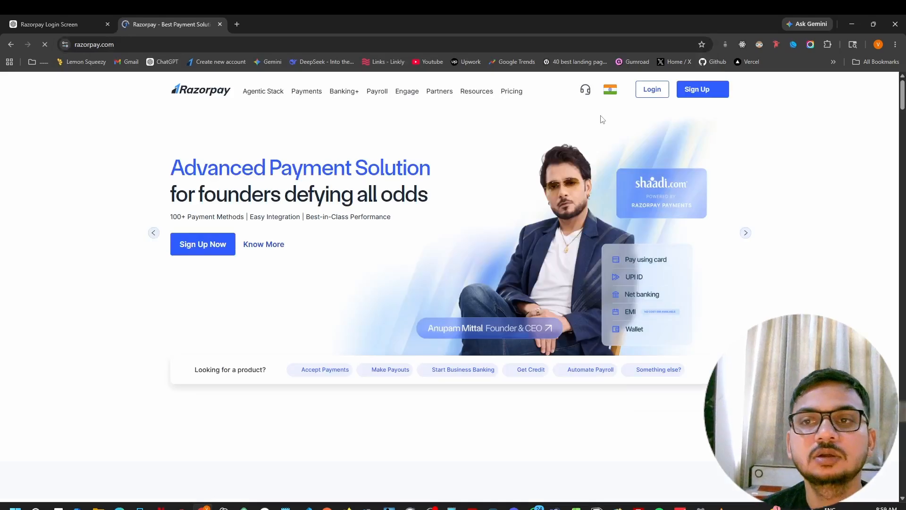
{"action": "left_click", "coordinate": [651, 90]}
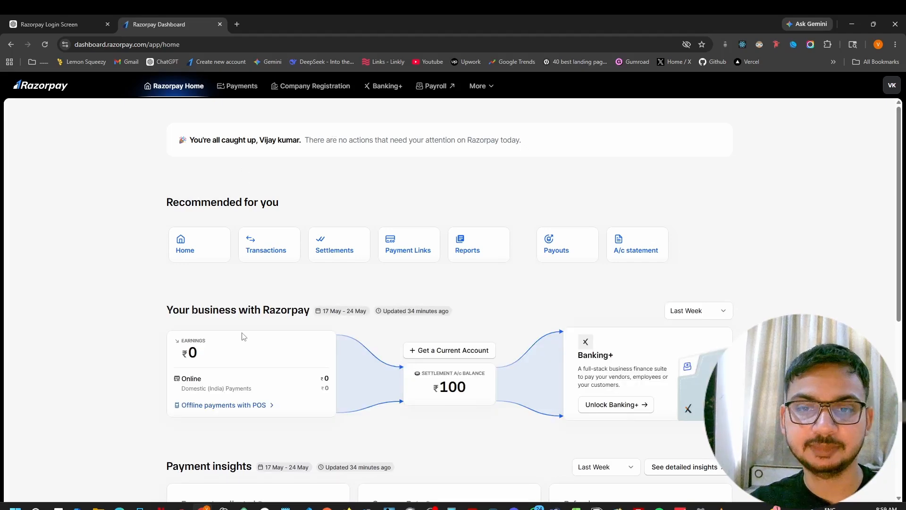
Step: Go to Payment Pages in the Payments section and start a new page of the Payment page type
{"action": "scroll", "coordinate": [243, 336], "scroll_direction": "down", "scroll_amount": 1}
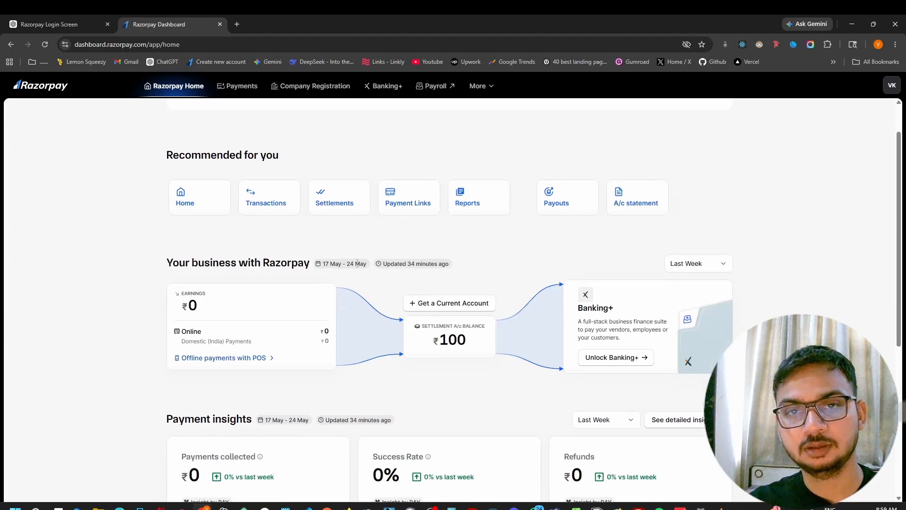
{"action": "scroll", "coordinate": [368, 239], "scroll_direction": "down", "scroll_amount": 3}
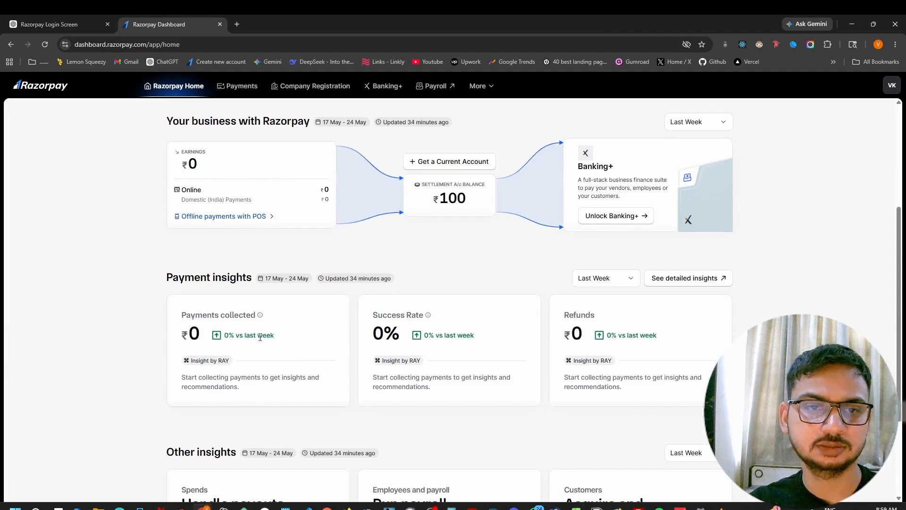
{"action": "scroll", "coordinate": [532, 314], "scroll_direction": "down", "scroll_amount": 2}
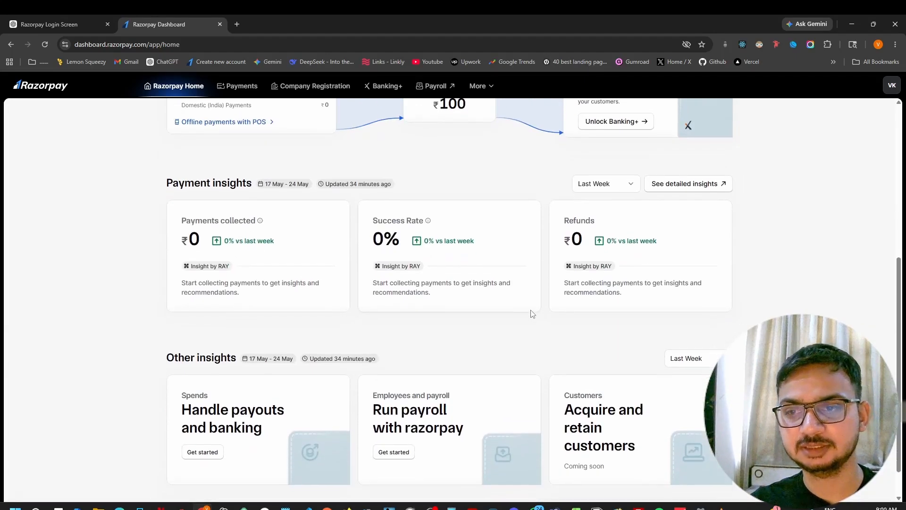
{"action": "scroll", "coordinate": [532, 314], "scroll_direction": "up", "scroll_amount": 6}
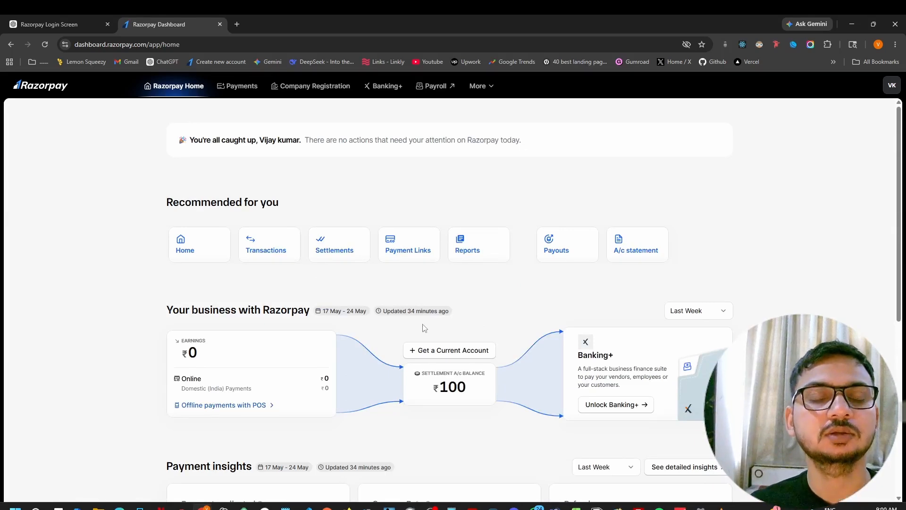
{"action": "left_click", "coordinate": [236, 97]}
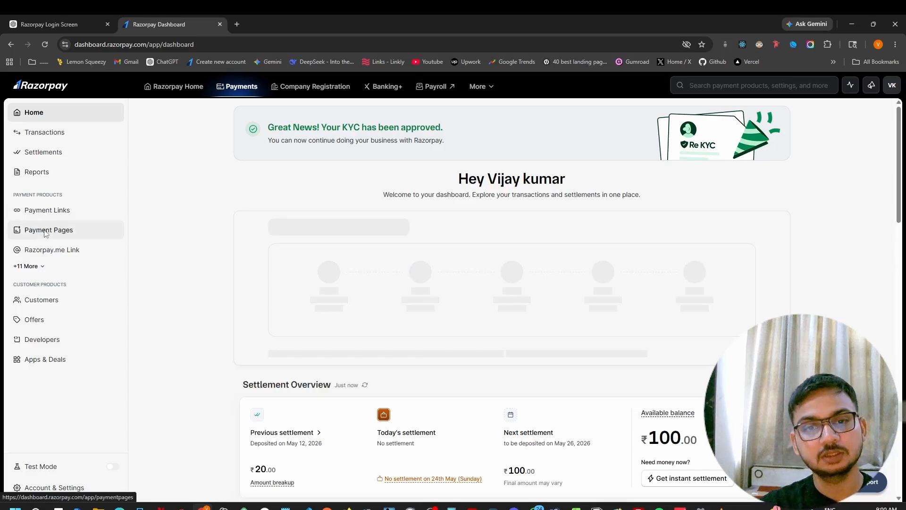
{"action": "left_click", "coordinate": [45, 231]}
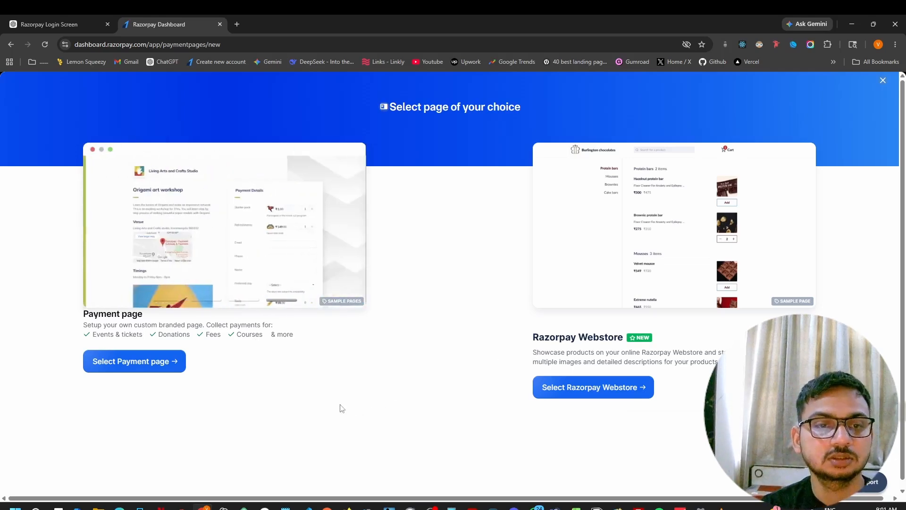
{"action": "left_click", "coordinate": [162, 361]}
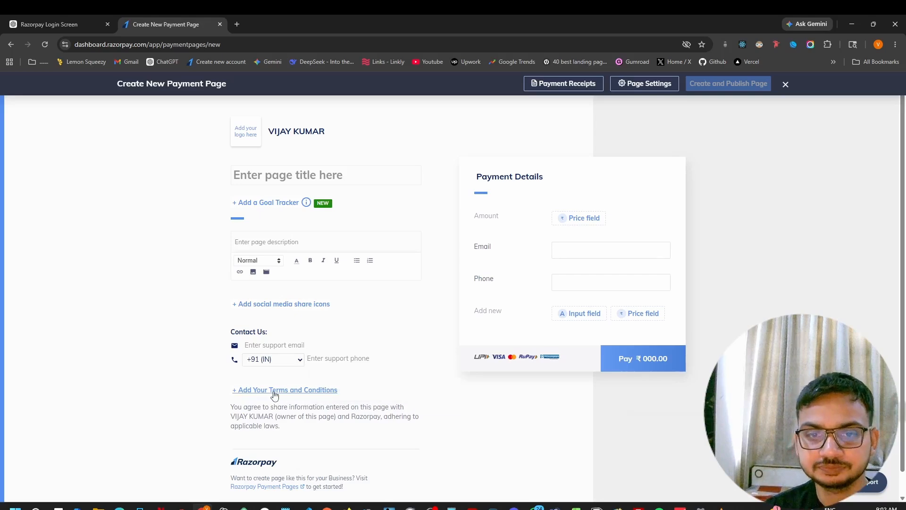
{"action": "scroll", "coordinate": [275, 396], "scroll_direction": "down", "scroll_amount": 1}
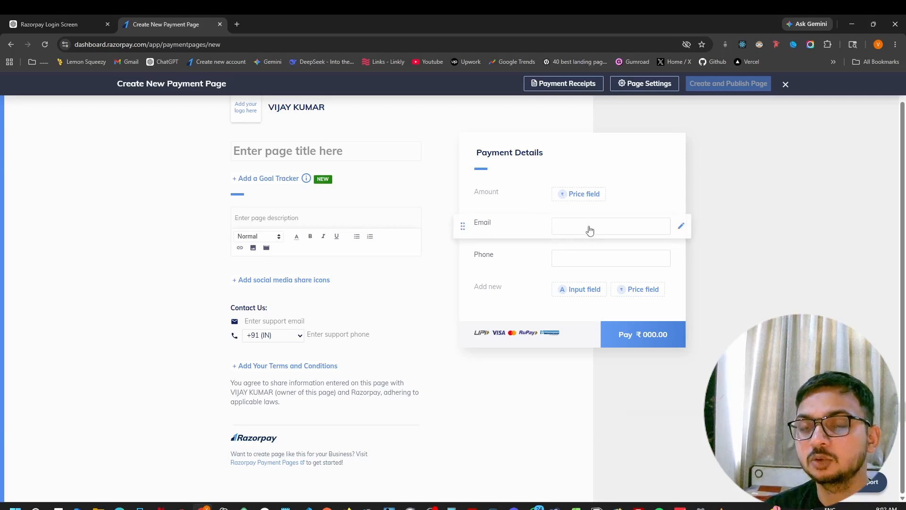
{"action": "left_click", "coordinate": [577, 290]}
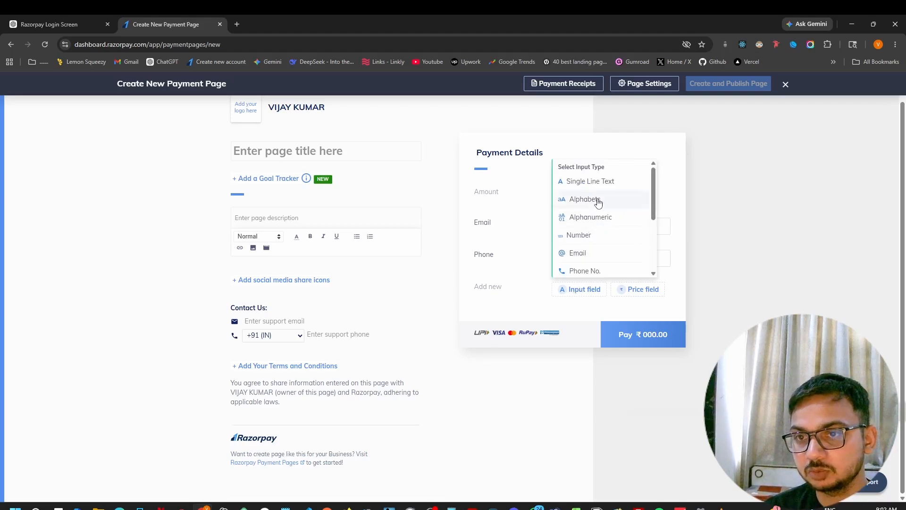
{"action": "scroll", "coordinate": [598, 203], "scroll_direction": "down", "scroll_amount": 1}
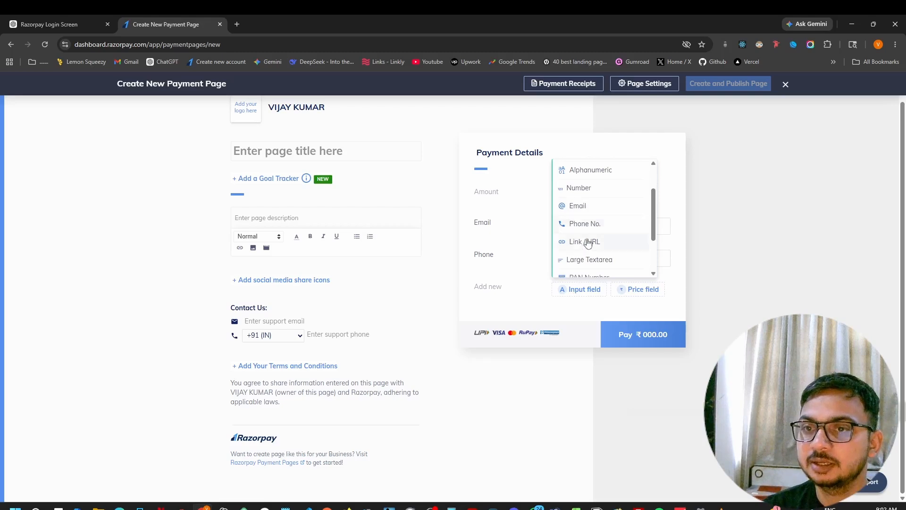
{"action": "scroll", "coordinate": [584, 248], "scroll_direction": "down", "scroll_amount": 1}
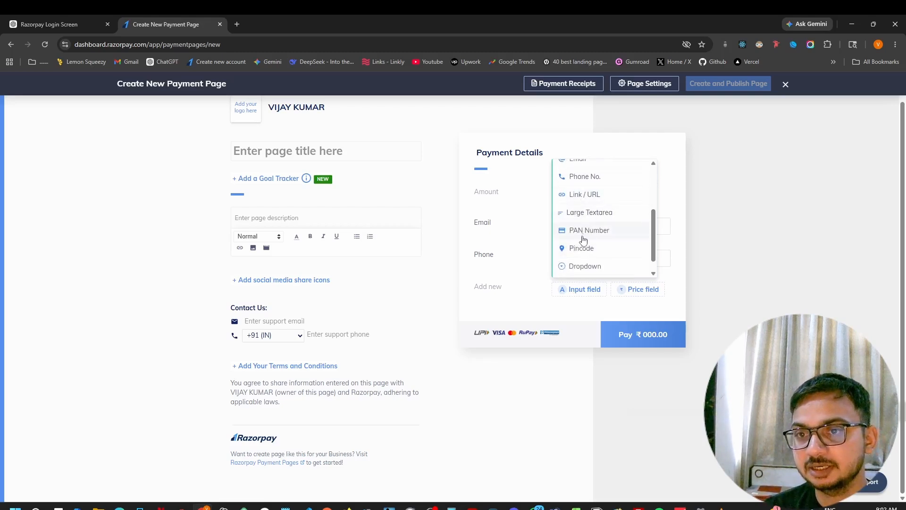
{"action": "scroll", "coordinate": [584, 240], "scroll_direction": "down", "scroll_amount": 1}
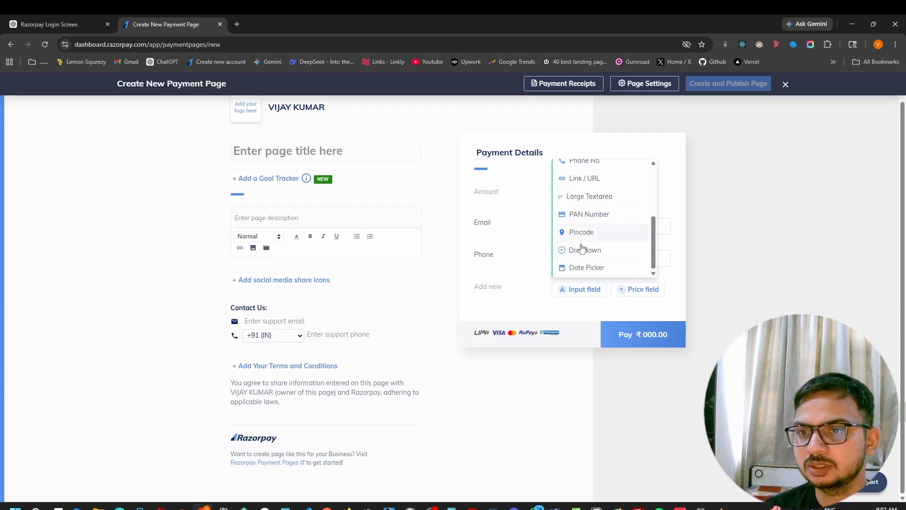
{"action": "left_click", "coordinate": [696, 278]}
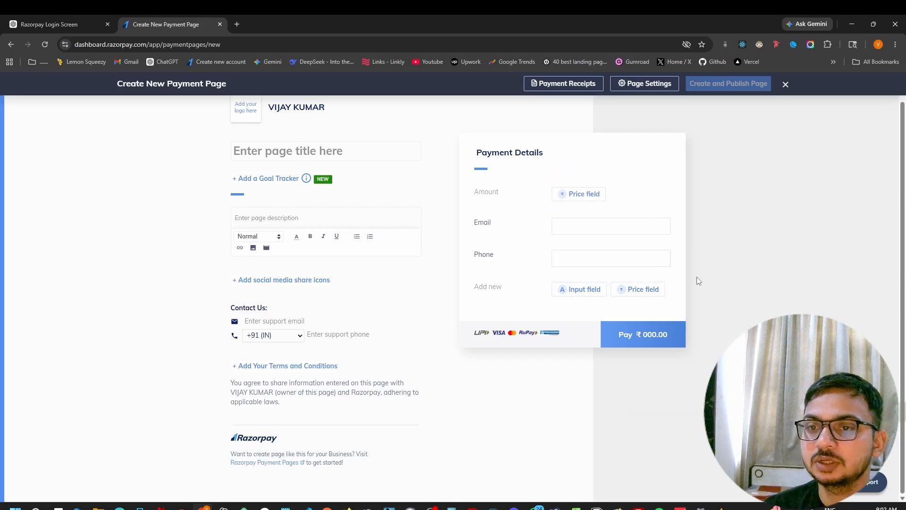
Step: Add a PAN Number input field labelled "pan number" to the payment details and save it
{"action": "left_click", "coordinate": [581, 291]}
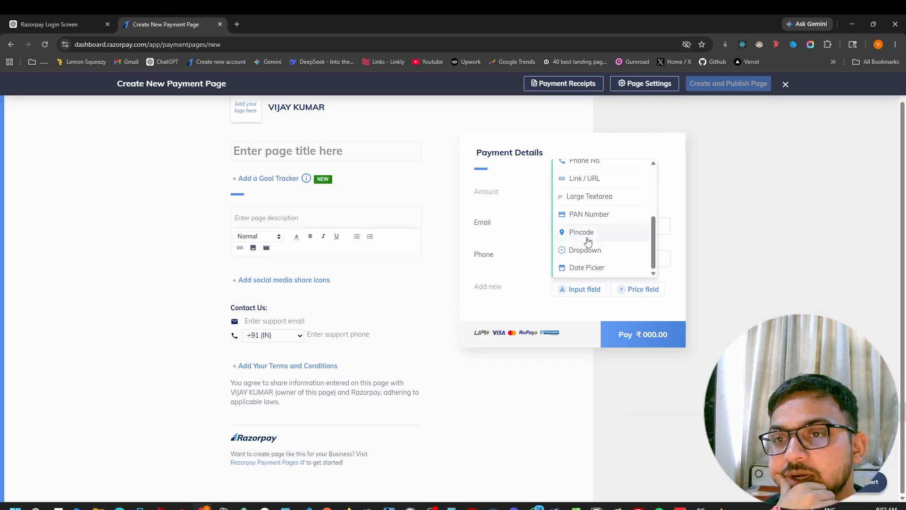
{"action": "left_click", "coordinate": [587, 218]}
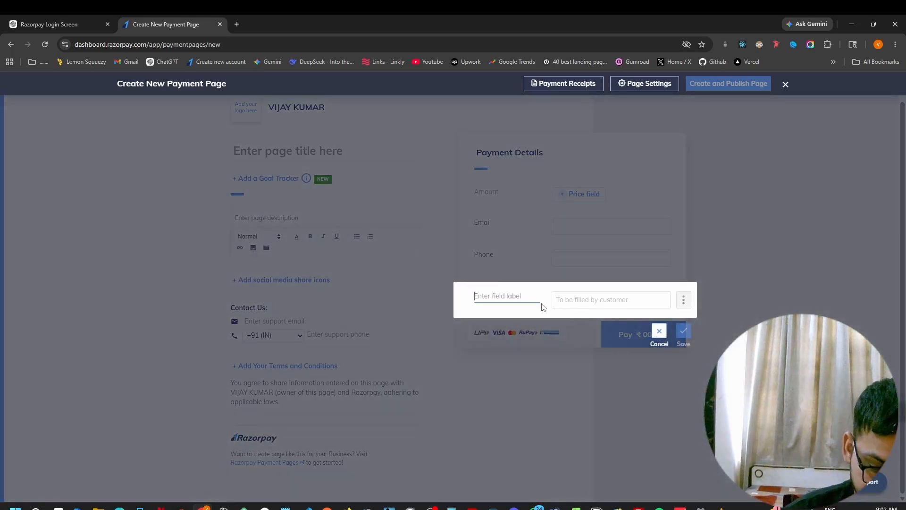
{"action": "type", "text": "pan number"}
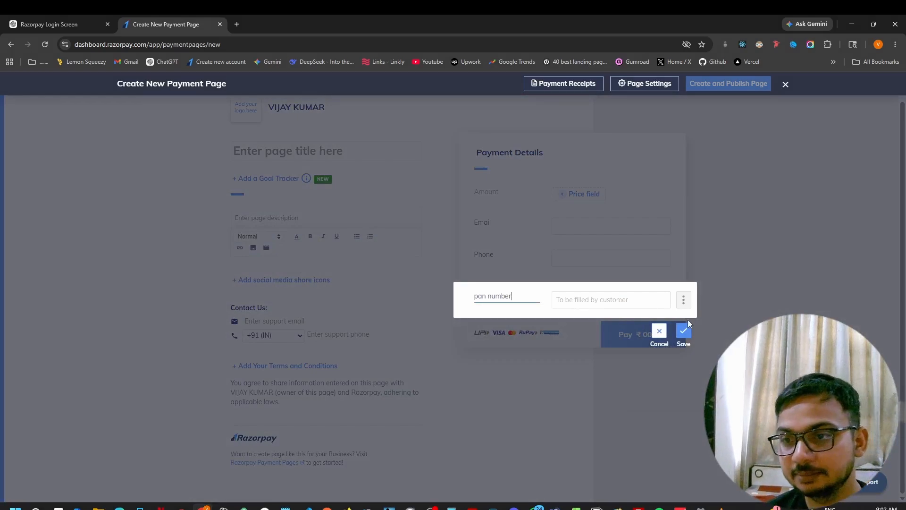
{"action": "left_click", "coordinate": [685, 333]}
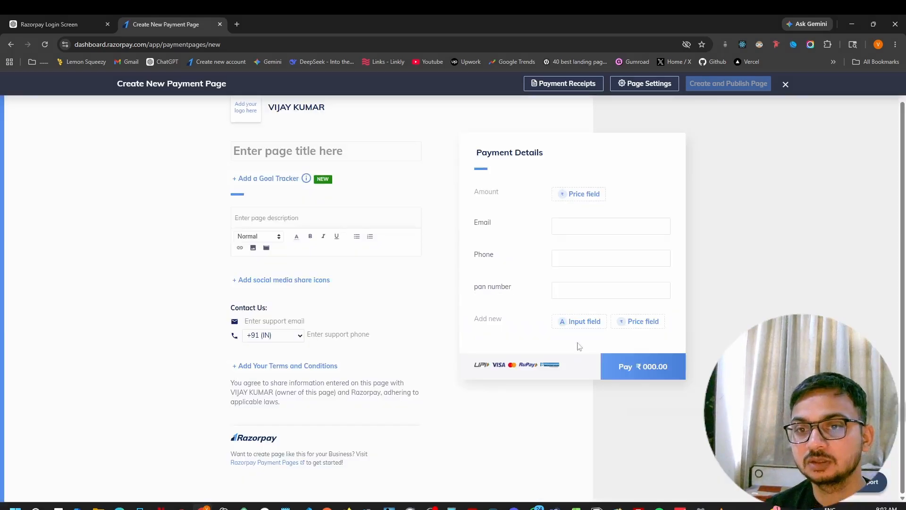
{"action": "left_click", "coordinate": [590, 291]}
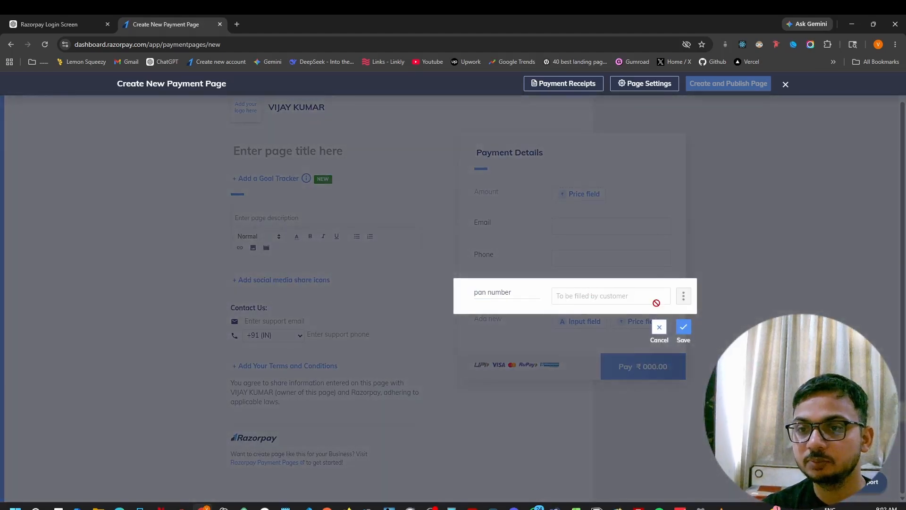
{"action": "left_click", "coordinate": [684, 329]}
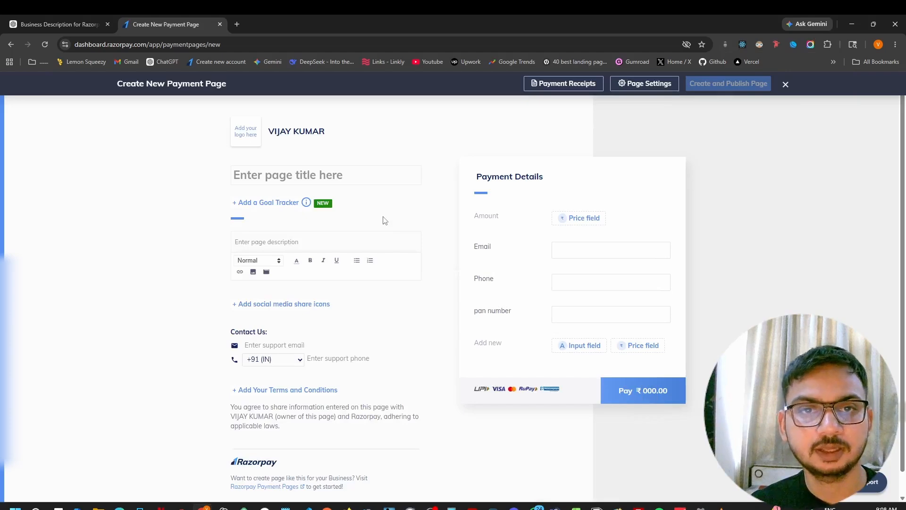
Step: Copy the example "Freelance Services Payment" title with the freelancer's name from the ChatGPT conversation into the payment page's title
{"action": "left_click", "coordinate": [336, 180]}
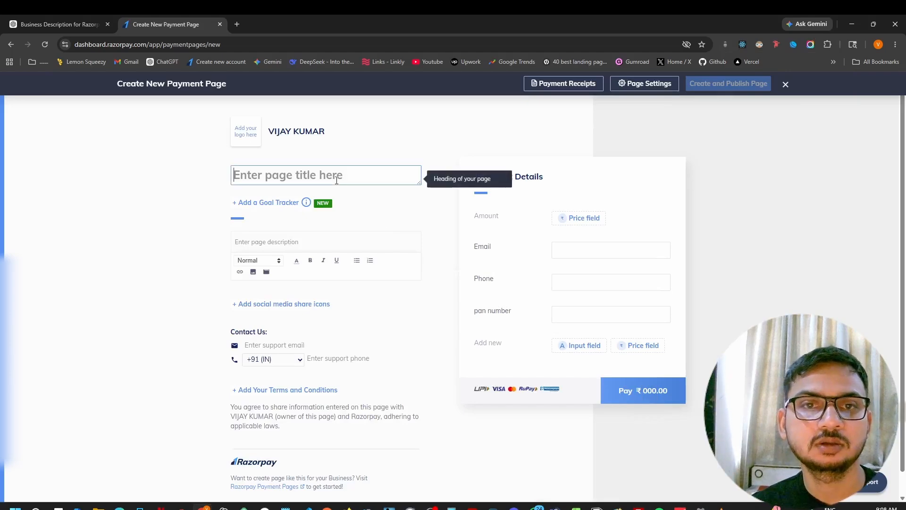
{"action": "left_click", "coordinate": [59, 24]}
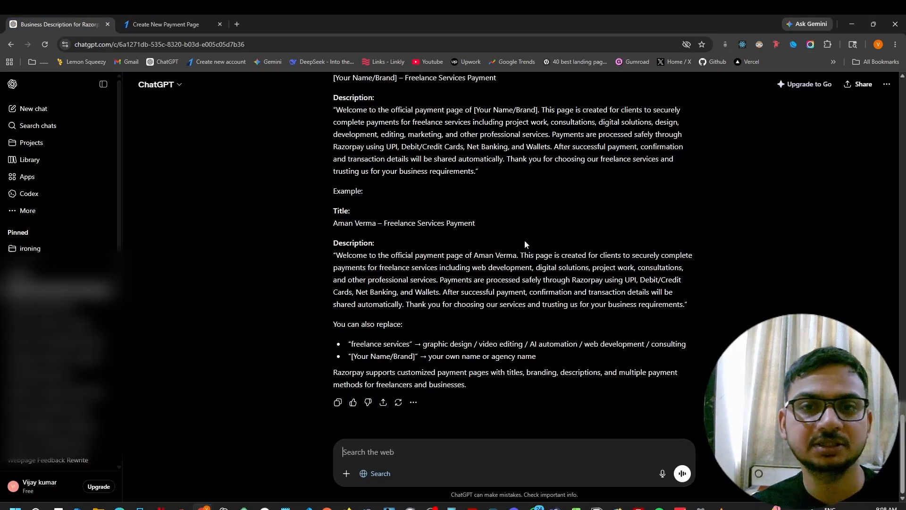
{"action": "left_click_drag", "start_coordinate": [476, 224], "coordinate": [330, 225]}
{"action": "key", "text": "ctrl+c"}
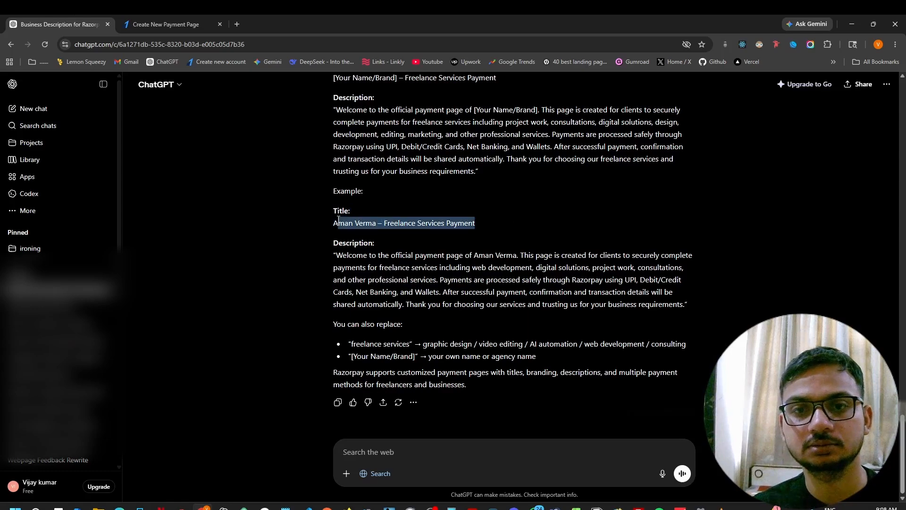
{"action": "left_click", "coordinate": [194, 24]}
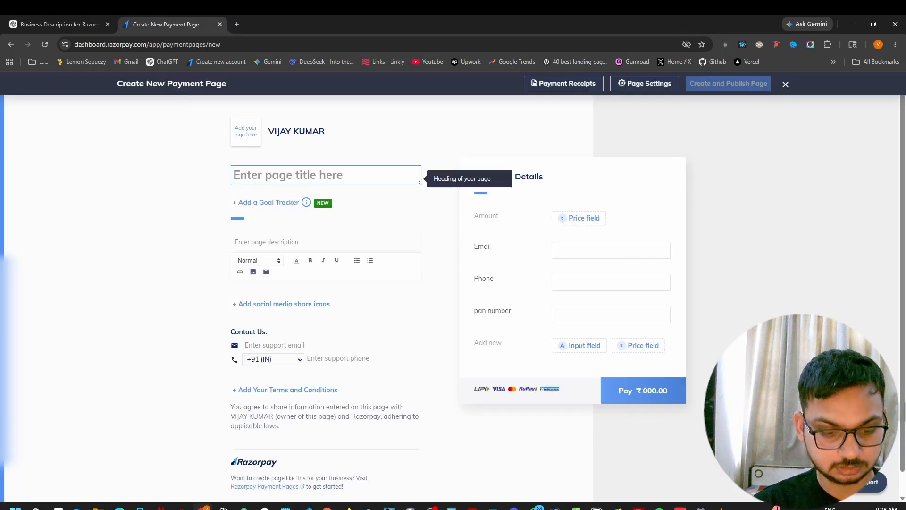
{"action": "left_click", "coordinate": [254, 180]}
{"action": "key", "text": "ctrl+v"}
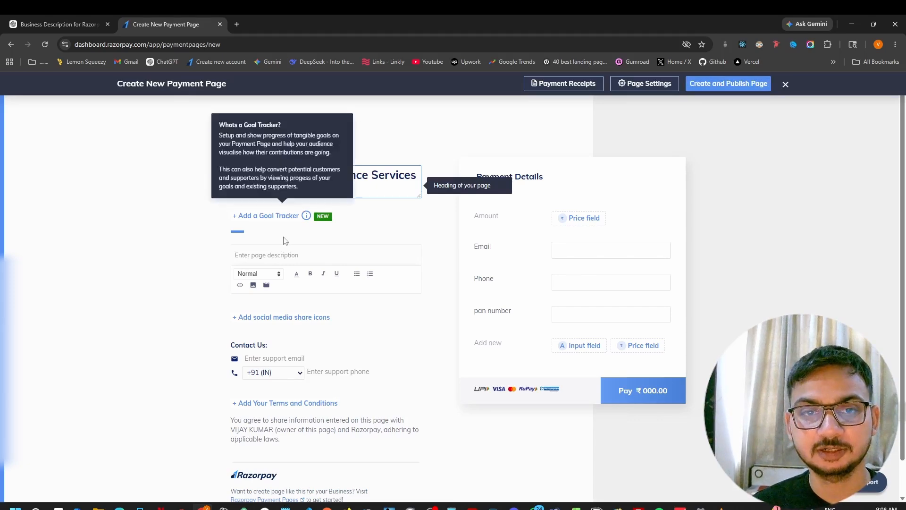
Step: Copy the example description about freelance service payments from the ChatGPT conversation into the payment page's description
{"action": "left_click", "coordinate": [270, 254]}
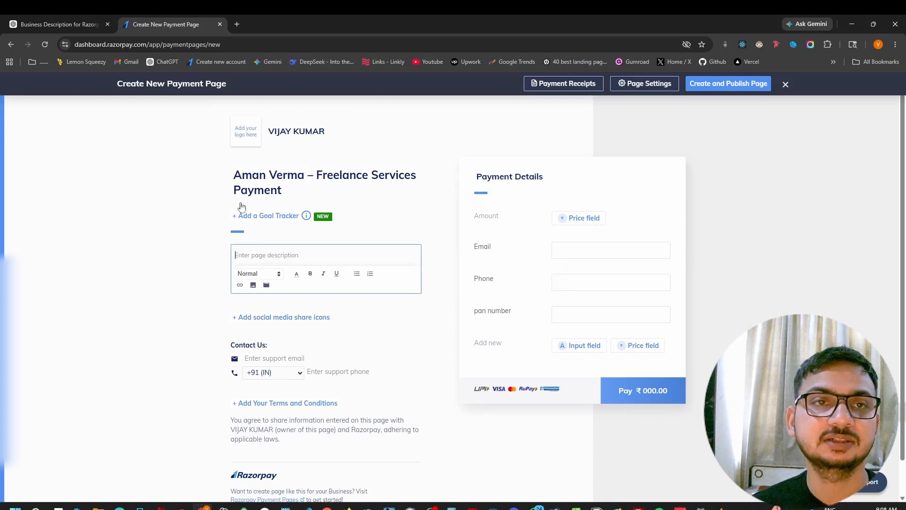
{"action": "left_click", "coordinate": [71, 19]}
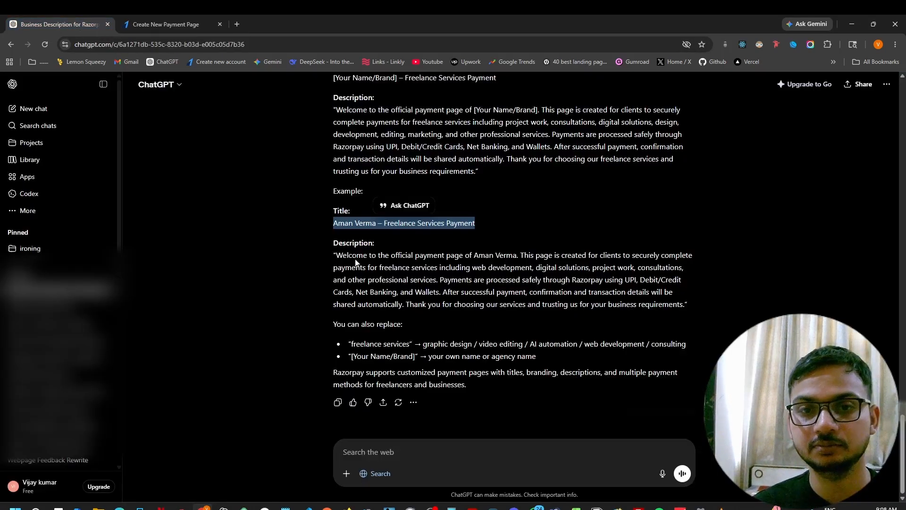
{"action": "left_click_drag", "start_coordinate": [338, 256], "coordinate": [684, 306]}
{"action": "key", "text": "ctrl+c"}
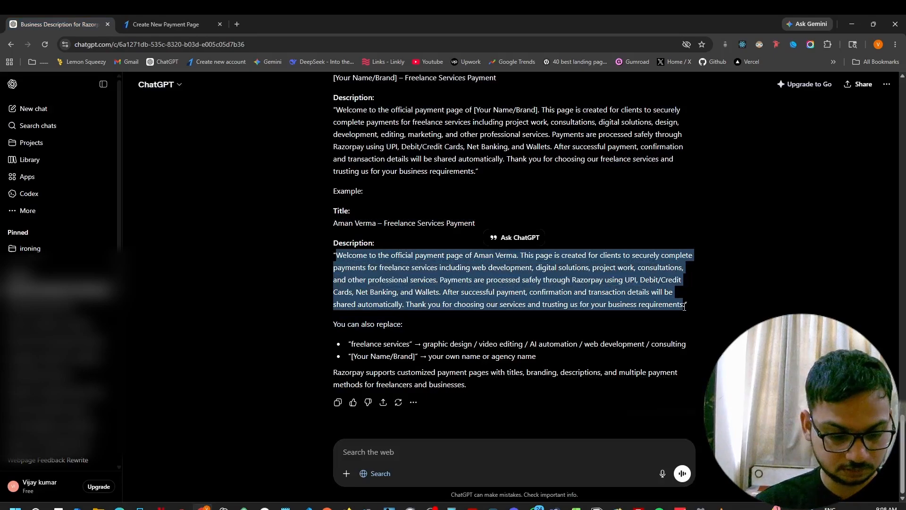
{"action": "left_click", "coordinate": [198, 19]}
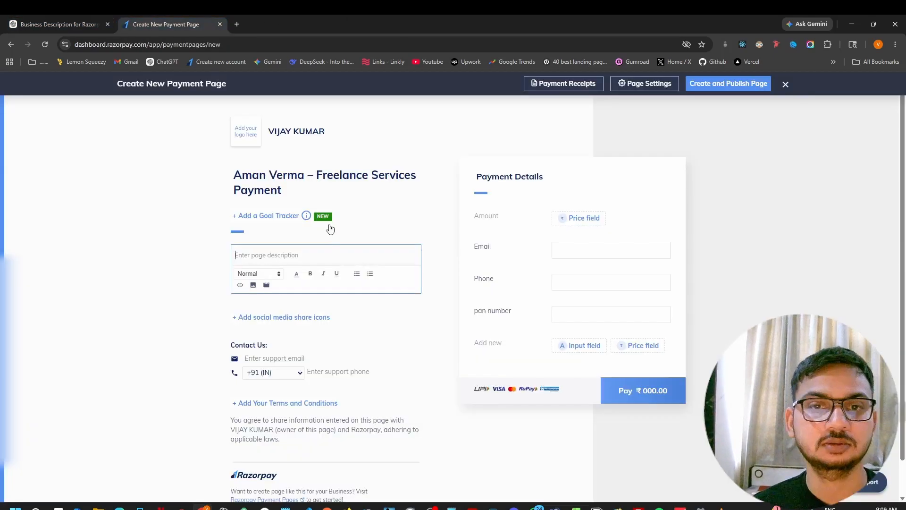
{"action": "key", "text": "ctrl+v"}
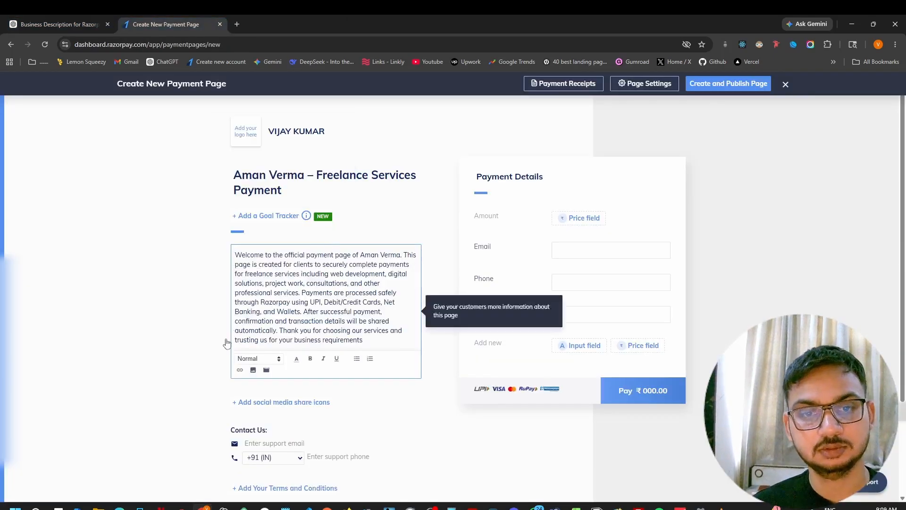
Step: Add the social media share icons to the page and fill in the support email and phone number under Contact Us
{"action": "scroll", "coordinate": [211, 352], "scroll_direction": "down", "scroll_amount": 2}
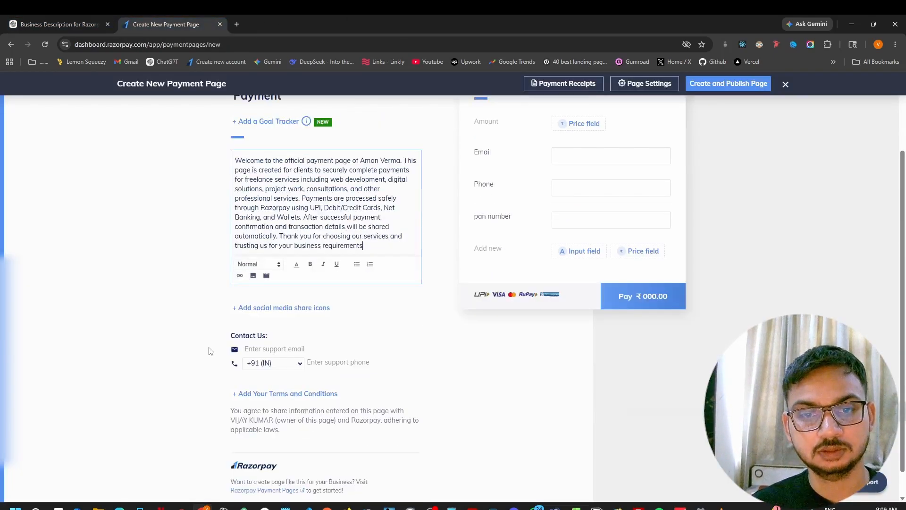
{"action": "left_click", "coordinate": [281, 309]}
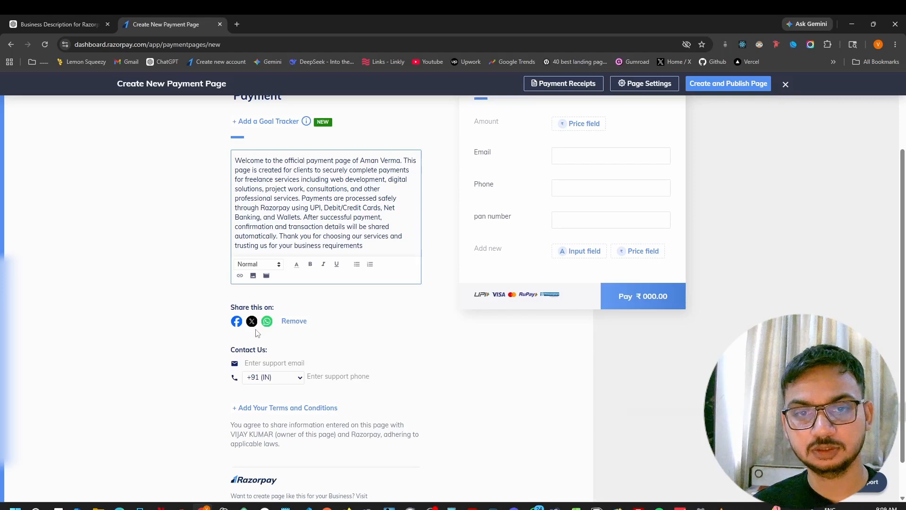
{"action": "scroll", "coordinate": [257, 333], "scroll_direction": "down", "scroll_amount": 1}
{"action": "left_click", "coordinate": [286, 321]}
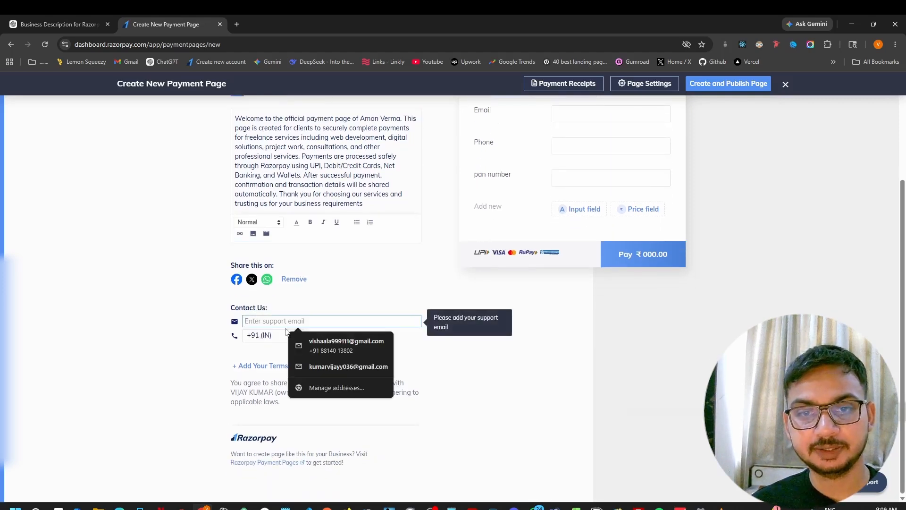
{"action": "left_click", "coordinate": [325, 344]}
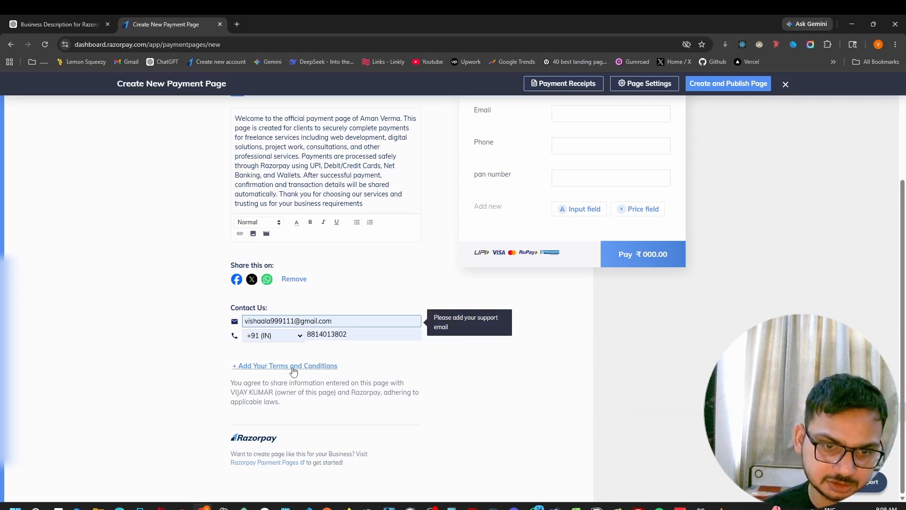
Step: Add a Fixed Amount price field of ₹50 to the payment details and save it
{"action": "scroll", "coordinate": [468, 305], "scroll_direction": "up", "scroll_amount": 3}
{"action": "scroll", "coordinate": [338, 412], "scroll_direction": "down", "scroll_amount": 3}
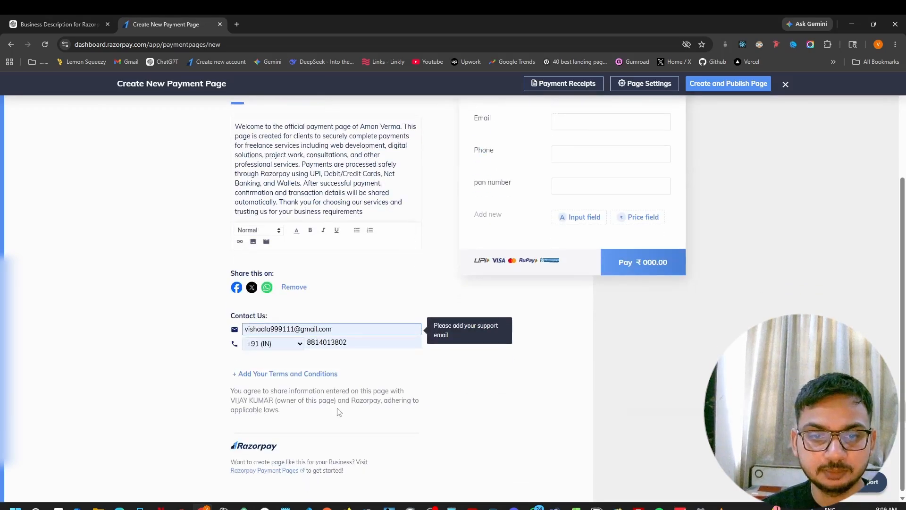
{"action": "scroll", "coordinate": [500, 288], "scroll_direction": "up", "scroll_amount": 3}
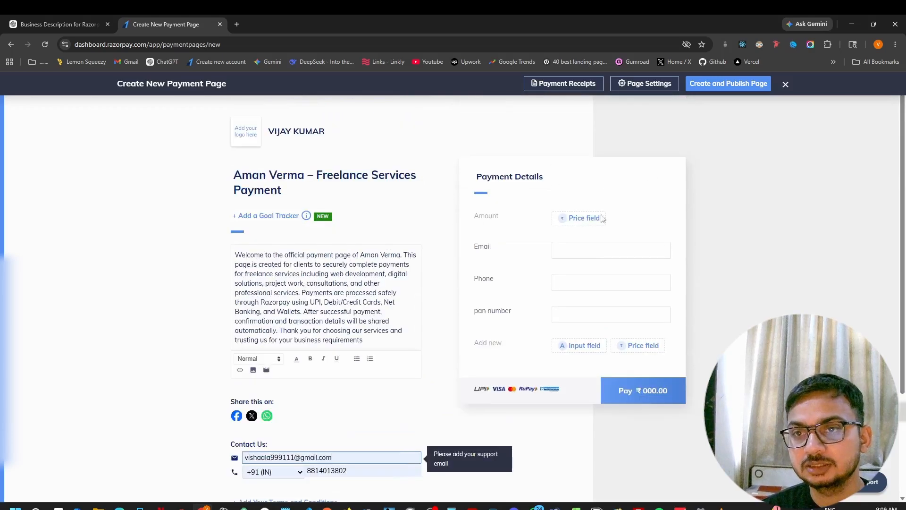
{"action": "left_click", "coordinate": [593, 225]}
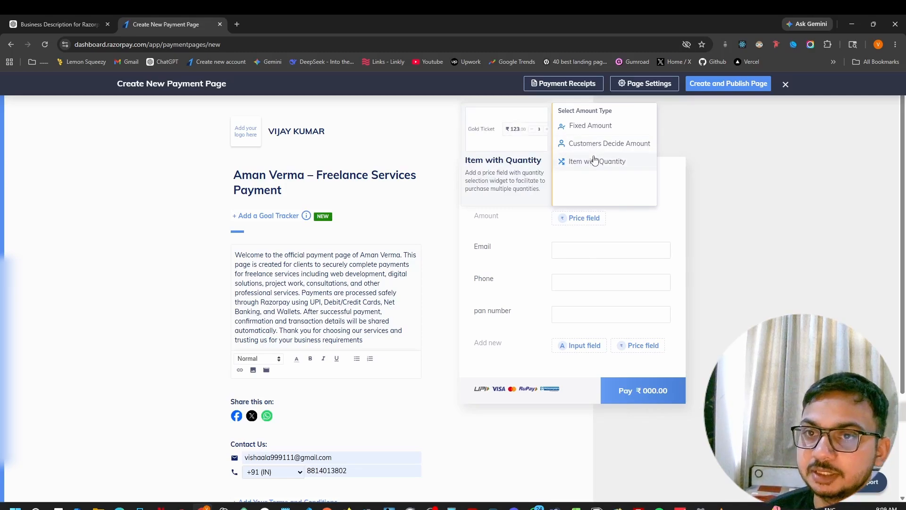
{"action": "left_click", "coordinate": [581, 133]}
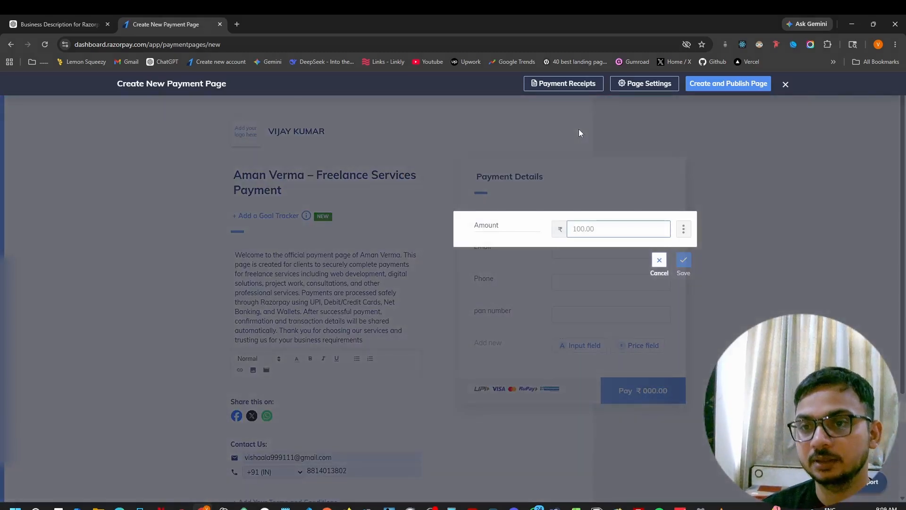
{"action": "type", "text": "50"}
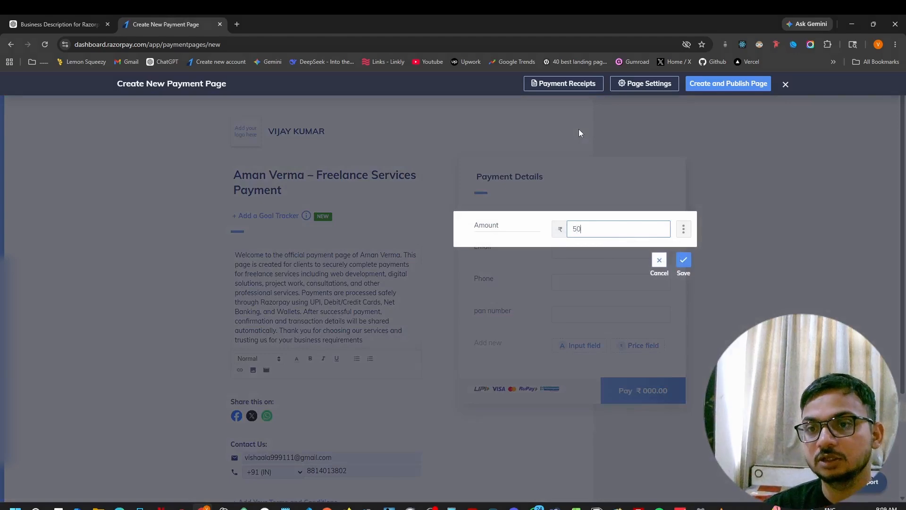
{"action": "left_click", "coordinate": [684, 261]}
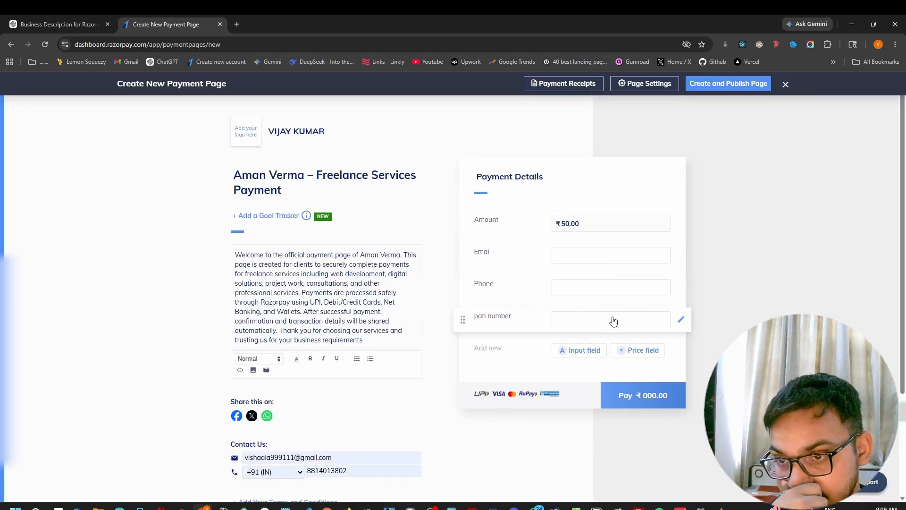
Step: Delete the "pan number" field from the payment details
{"action": "left_click", "coordinate": [681, 319]}
{"action": "left_click", "coordinate": [683, 329]}
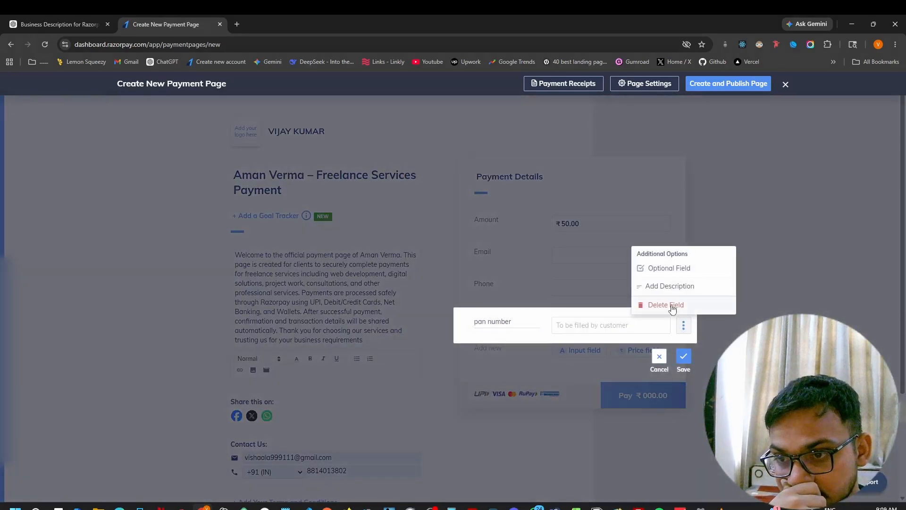
{"action": "left_click", "coordinate": [671, 304]}
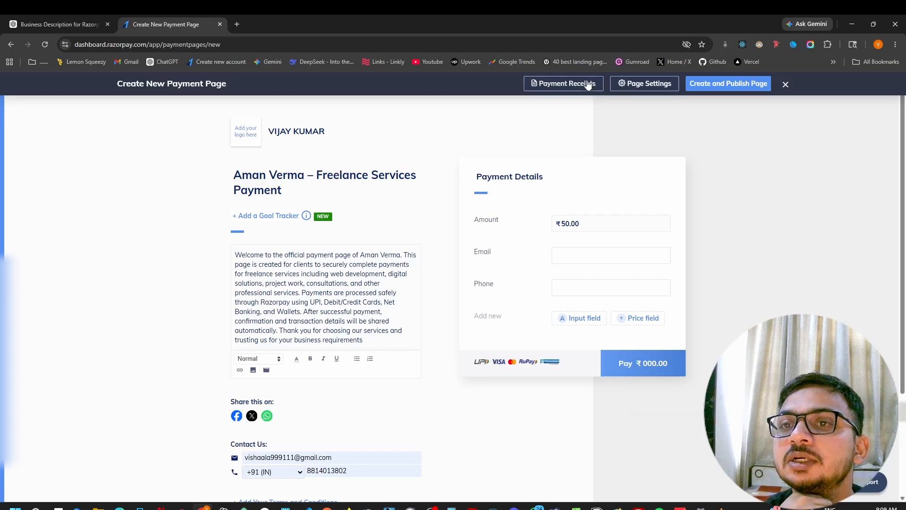
Step: In the page settings, choose the Dark theme and enable both the custom message and the website redirect after successful payment
{"action": "left_click", "coordinate": [651, 85]}
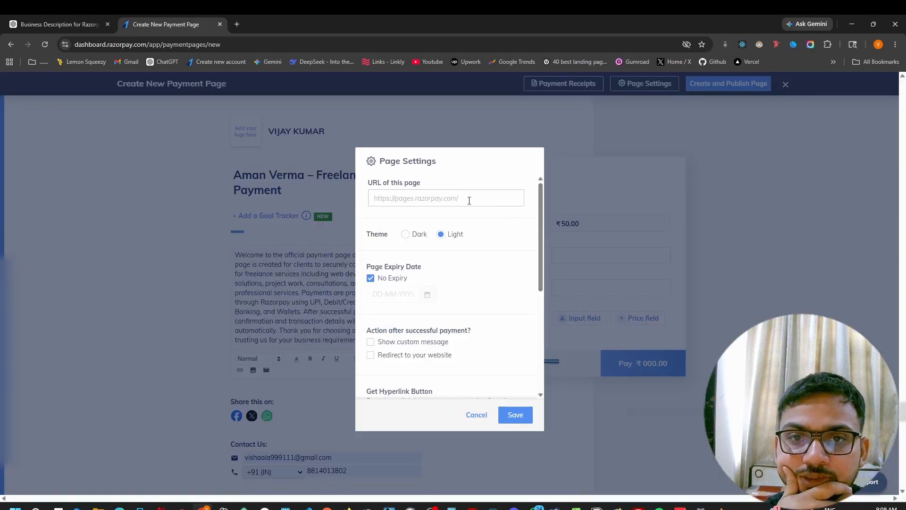
{"action": "left_click", "coordinate": [408, 240]}
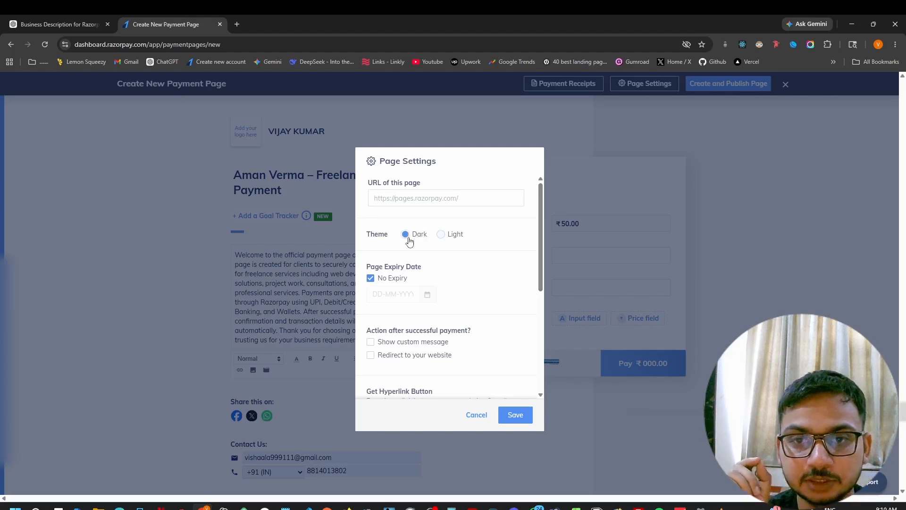
{"action": "scroll", "coordinate": [408, 240], "scroll_direction": "down", "scroll_amount": 1}
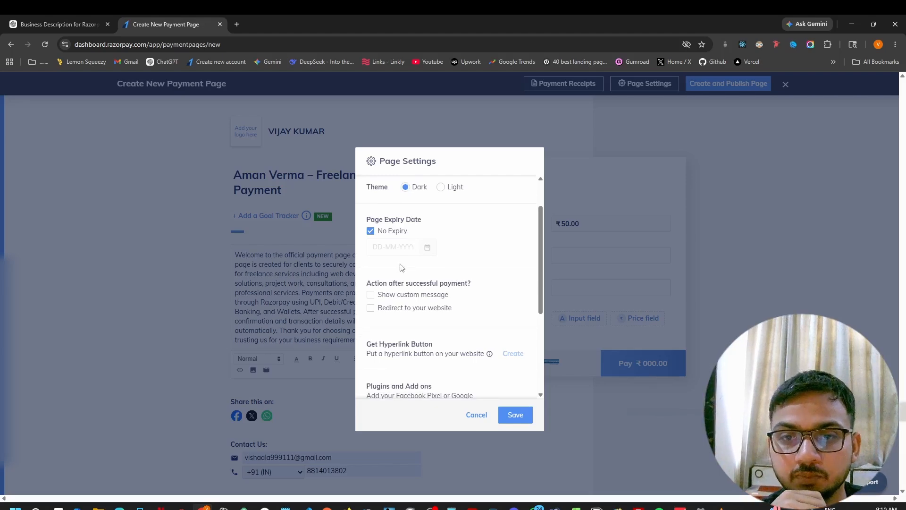
{"action": "scroll", "coordinate": [399, 279], "scroll_direction": "down", "scroll_amount": 1}
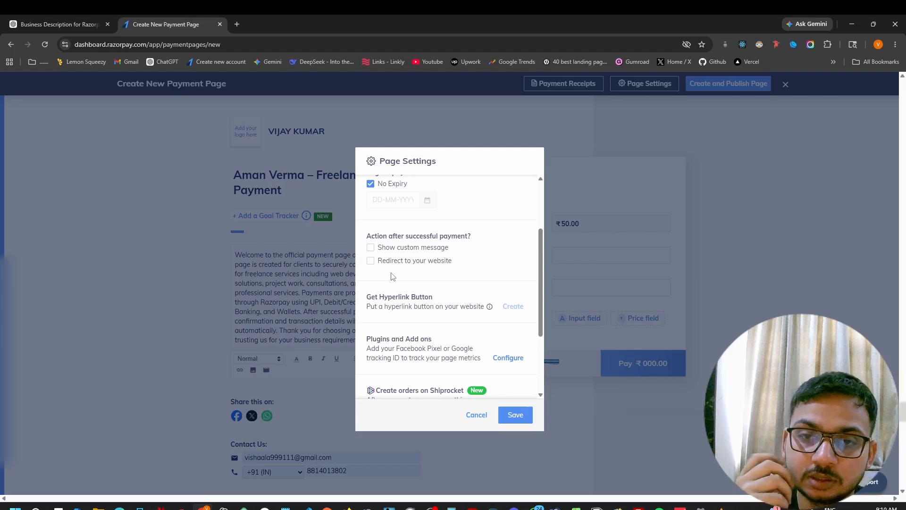
{"action": "left_click", "coordinate": [371, 250]}
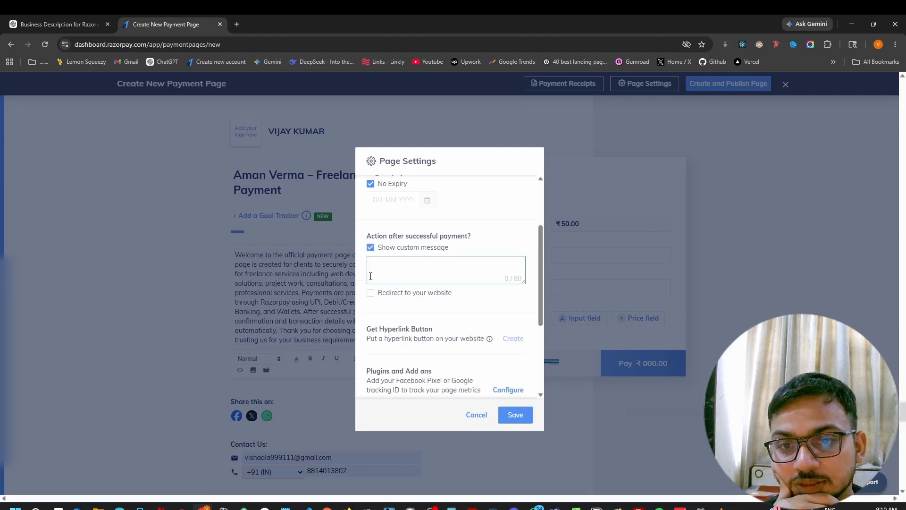
{"action": "left_click", "coordinate": [371, 293]}
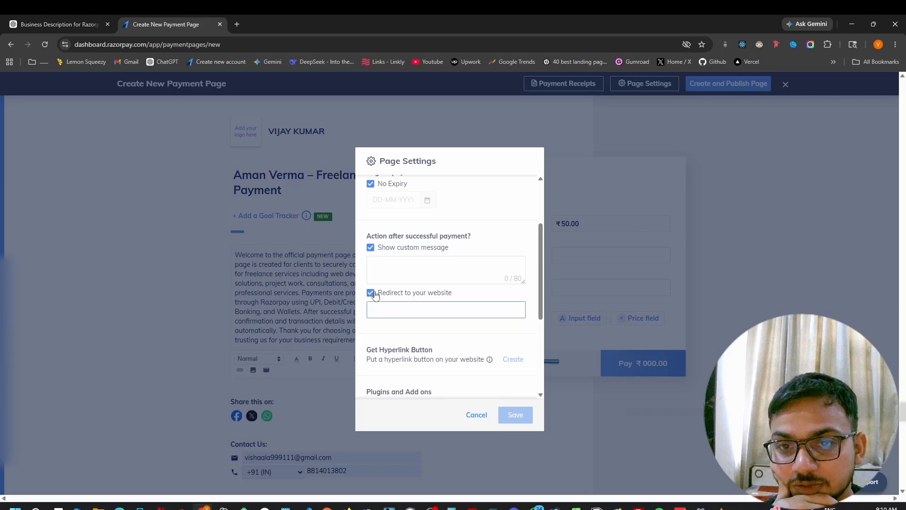
Step: Enter "payment is successfull" as the custom message shown after a successful payment
{"action": "left_click", "coordinate": [395, 274]}
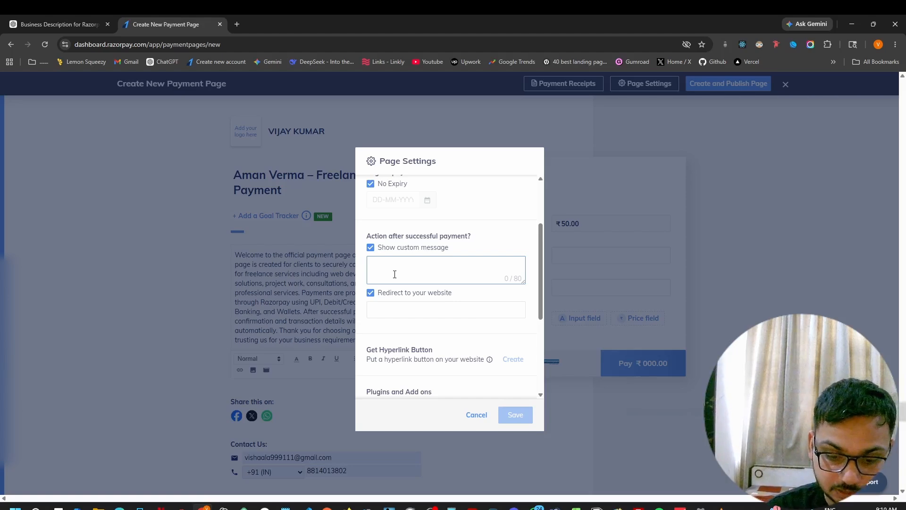
{"action": "type", "text": "paymet is"}
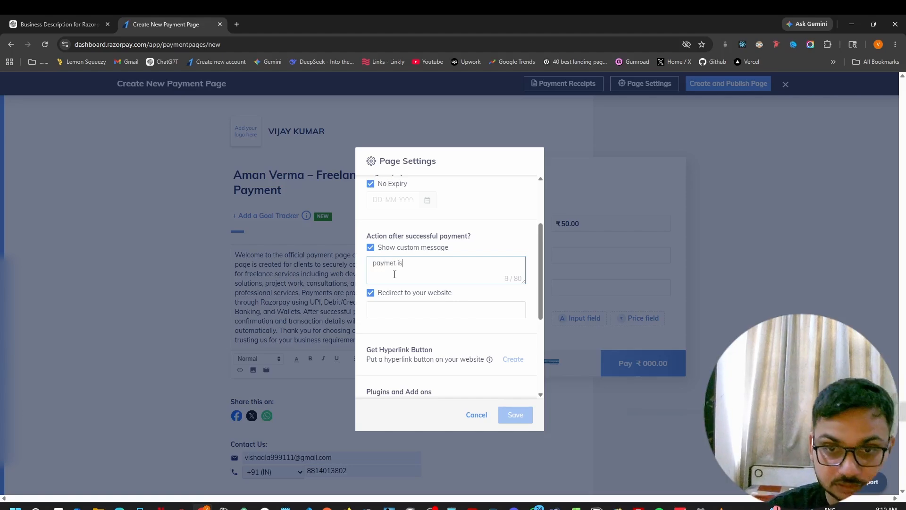
{"action": "key", "text": "BackSpace"}
{"action": "key", "text": "BackSpace"}
{"action": "key", "text": "BackSpace"}
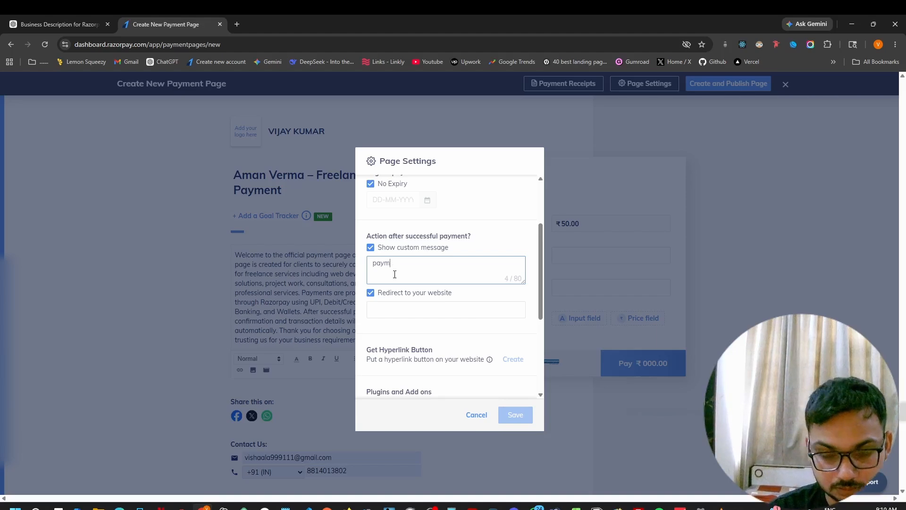
{"action": "type", "text": "ent is scc"}
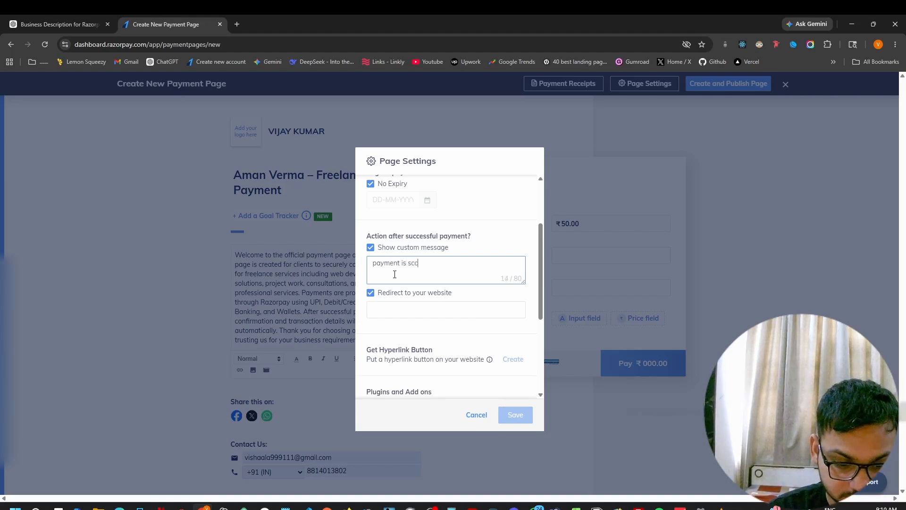
{"action": "type", "text": "essfull"}
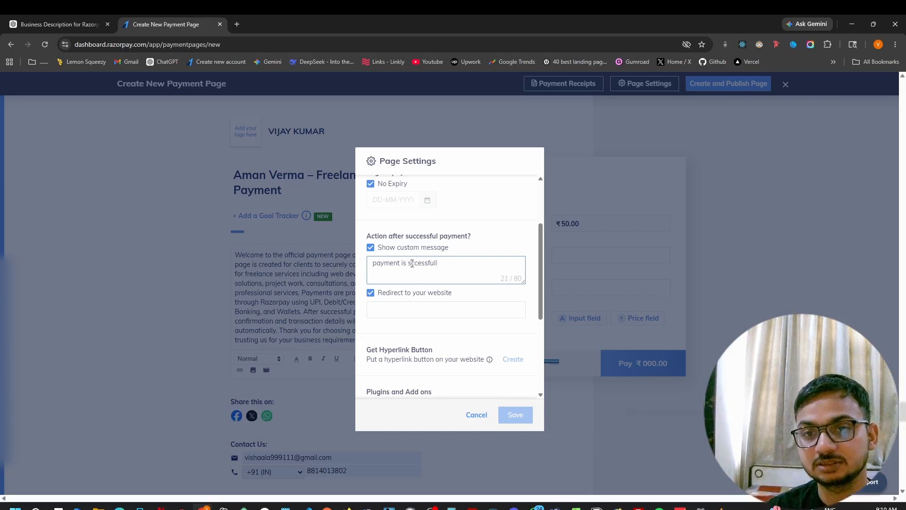
{"action": "left_click", "coordinate": [411, 263]}
{"action": "type", "text": "uc"}
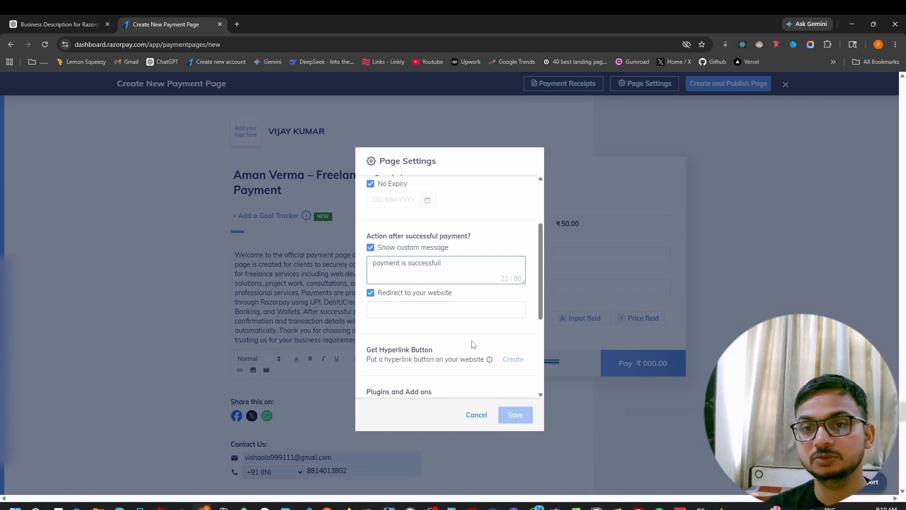
{"action": "left_click", "coordinate": [429, 310]}
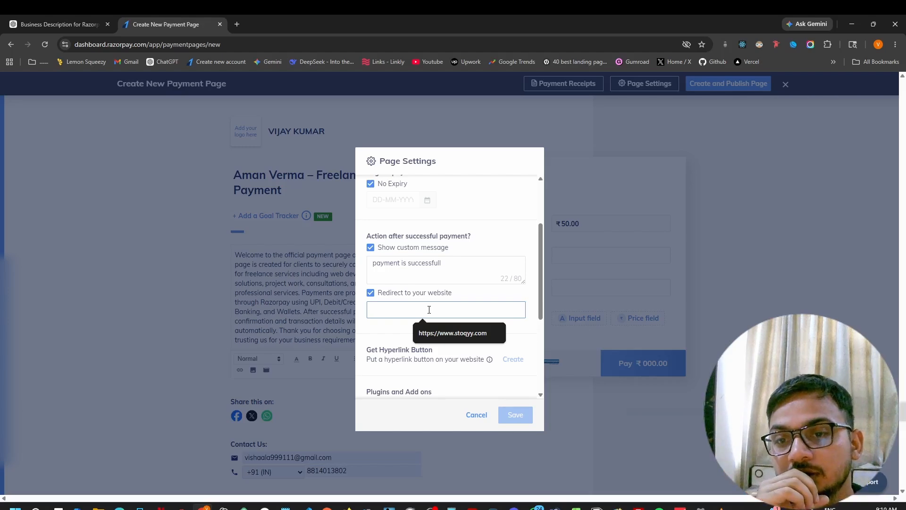
{"action": "left_click", "coordinate": [437, 332]}
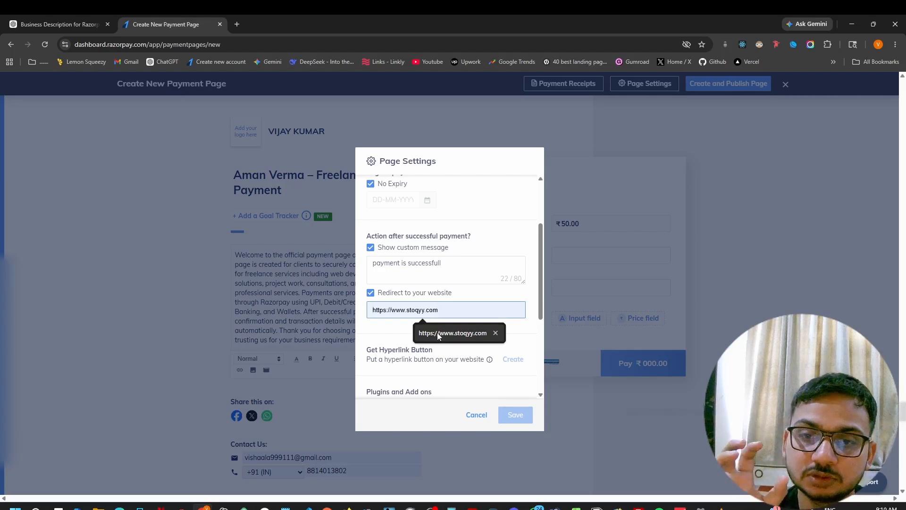
{"action": "left_click", "coordinate": [438, 334]}
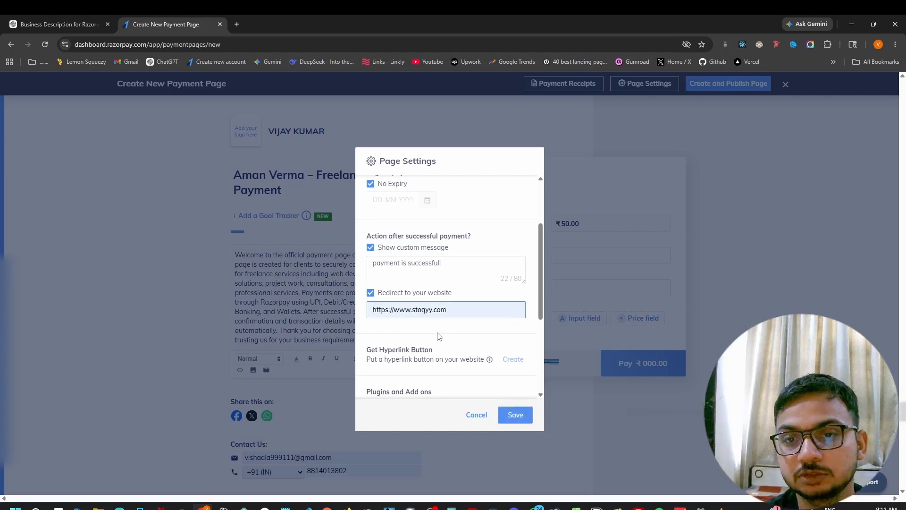
{"action": "scroll", "coordinate": [438, 336], "scroll_direction": "down", "scroll_amount": 3}
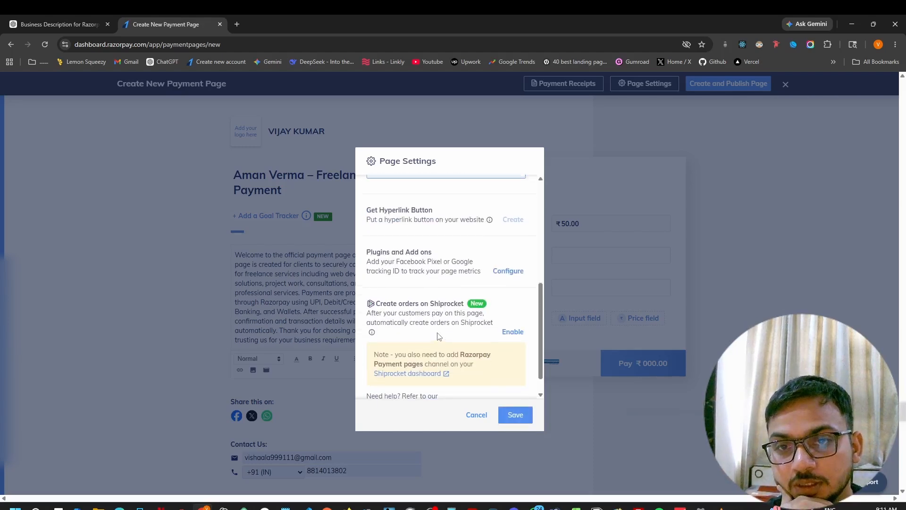
{"action": "scroll", "coordinate": [438, 337], "scroll_direction": "up", "scroll_amount": 2}
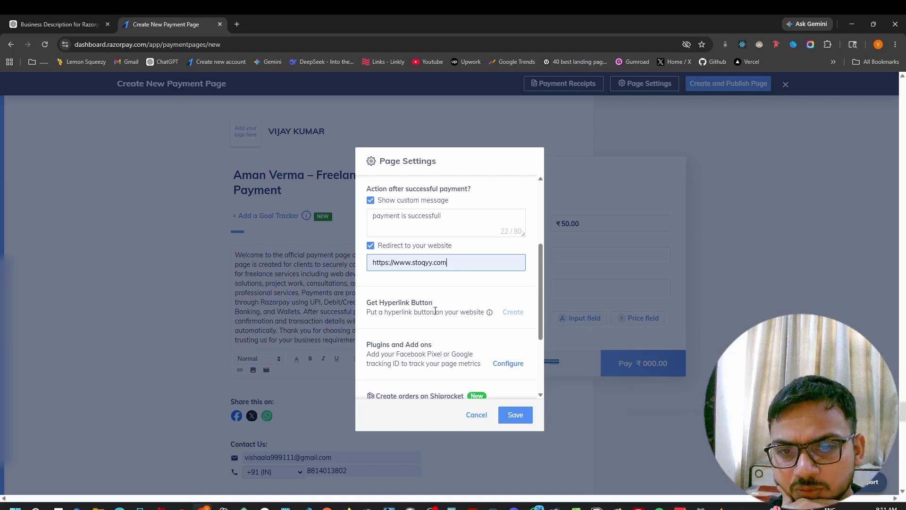
{"action": "scroll", "coordinate": [434, 311], "scroll_direction": "down", "scroll_amount": 3}
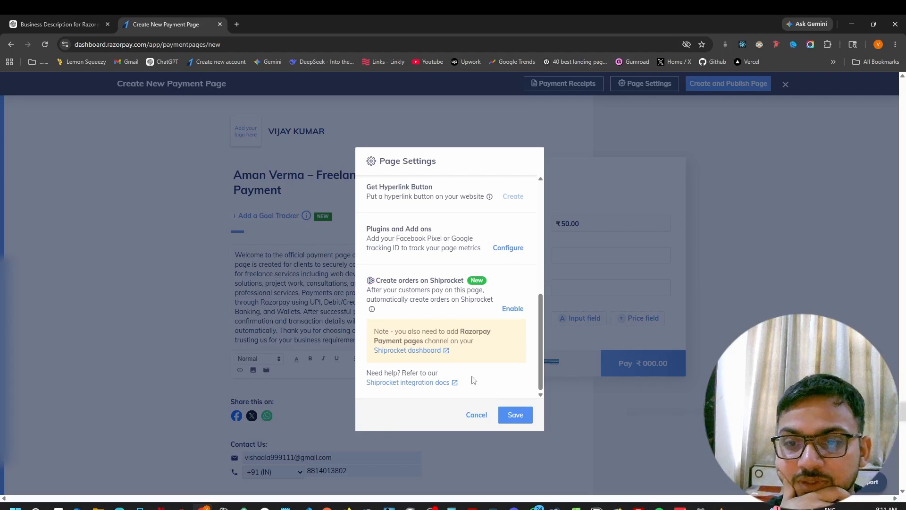
{"action": "left_click", "coordinate": [513, 418]}
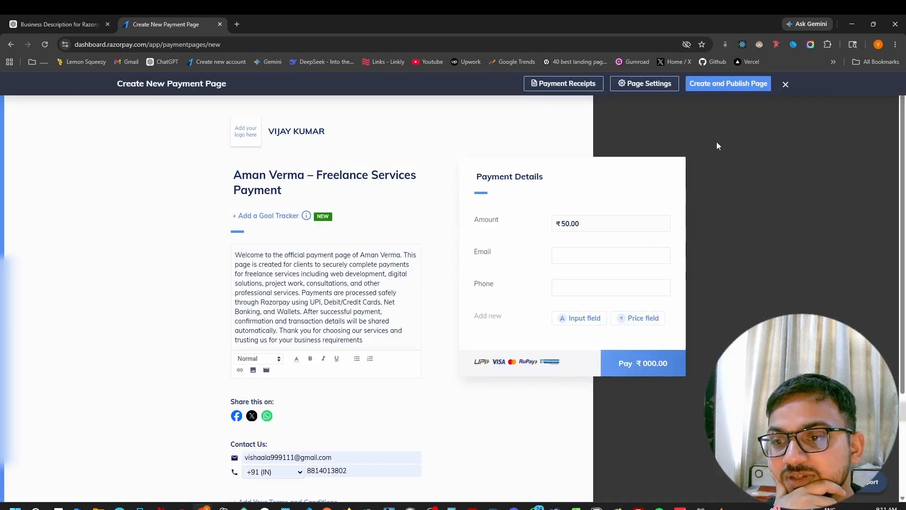
Step: Try to create and publish the page, and re-enter the last digit of the support phone number under Contact Us
{"action": "left_click", "coordinate": [719, 87]}
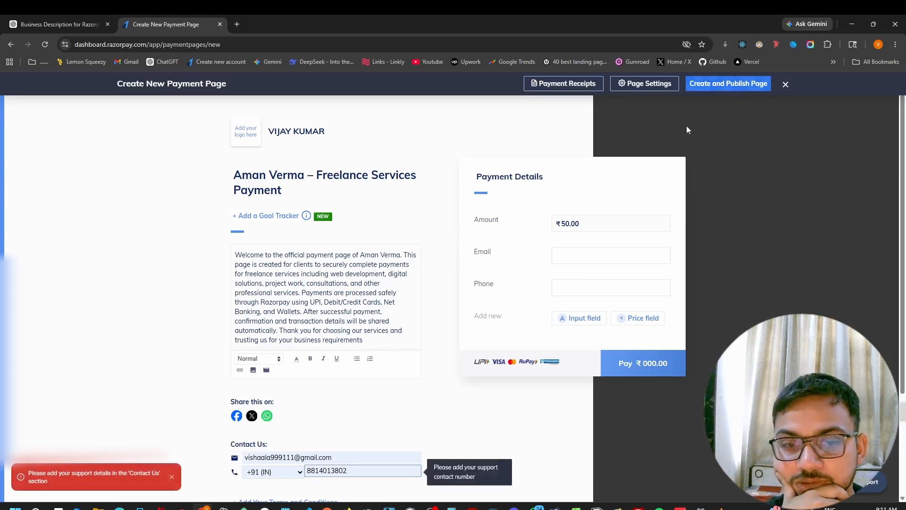
{"action": "scroll", "coordinate": [235, 388], "scroll_direction": "down", "scroll_amount": 2}
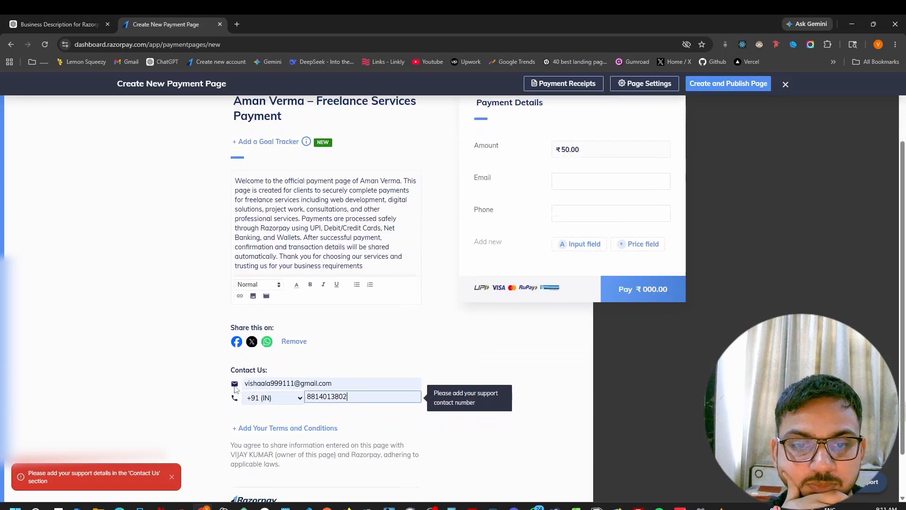
{"action": "left_click", "coordinate": [378, 379]}
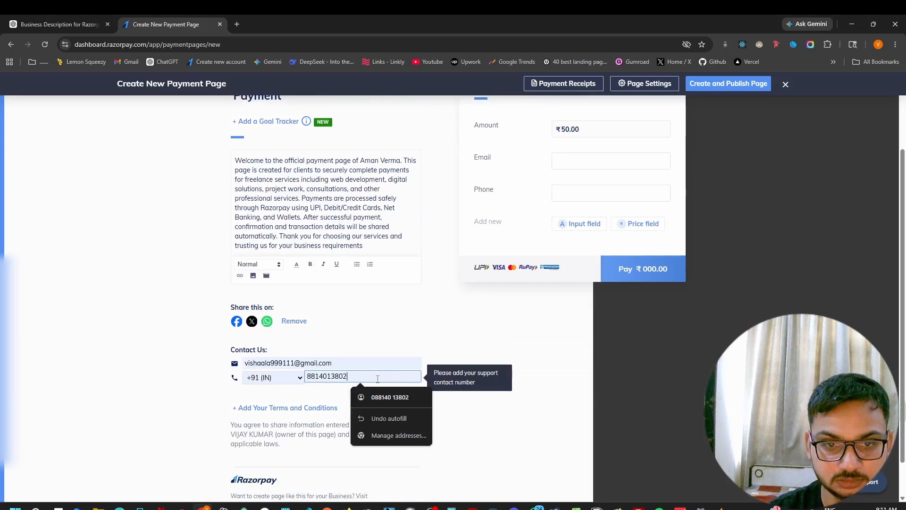
{"action": "key", "text": "BackSpace"}
{"action": "type", "text": "2"}
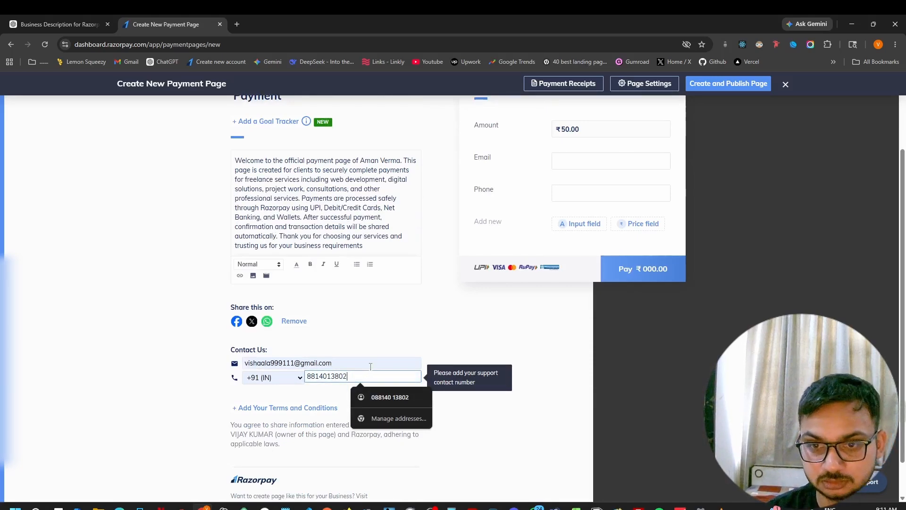
Step: Create and publish the payment page, and check its URL customisation settings without saving changes
{"action": "left_click", "coordinate": [708, 85]}
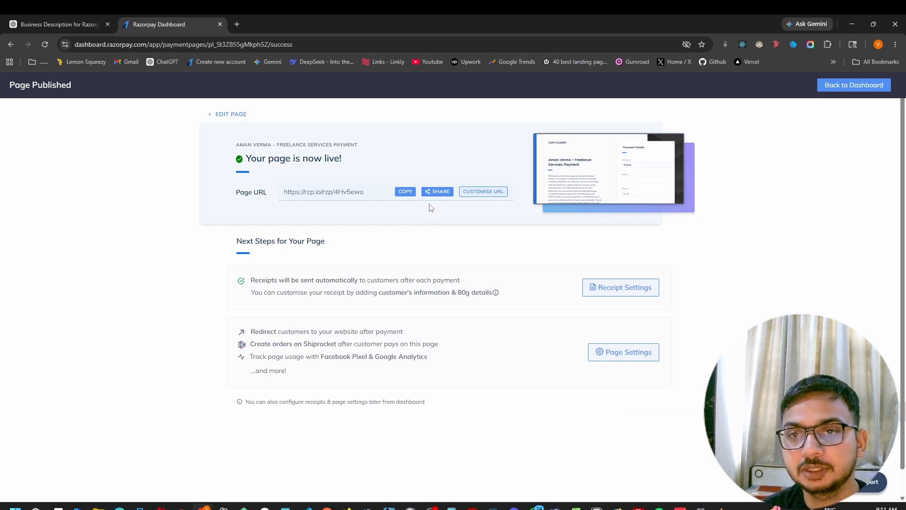
{"action": "left_click", "coordinate": [473, 197]}
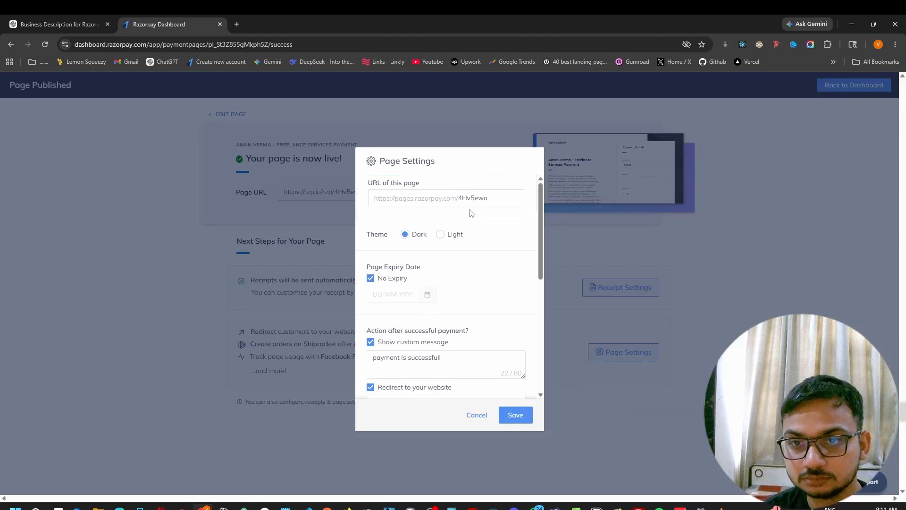
{"action": "left_click", "coordinate": [477, 416]}
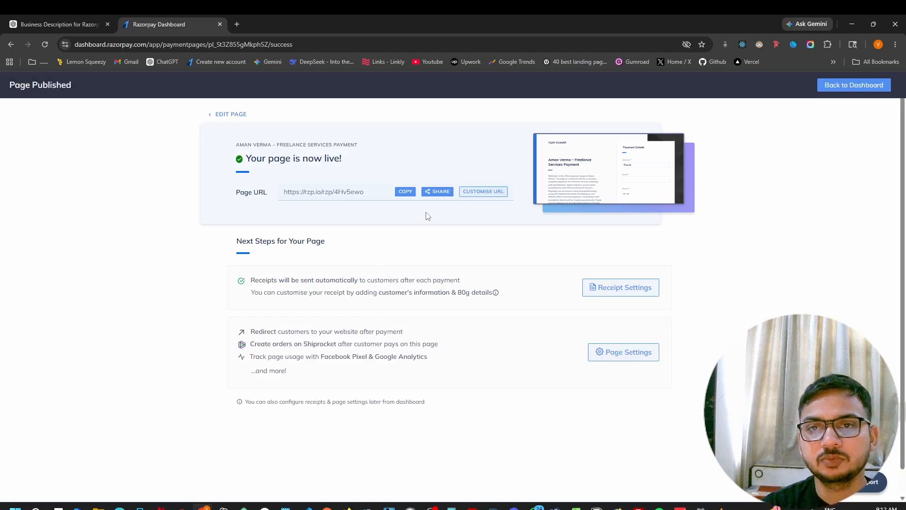
Step: Examine the sharing options for the published page link, including the mobile and email fields, without sending anything
{"action": "left_click", "coordinate": [429, 191]}
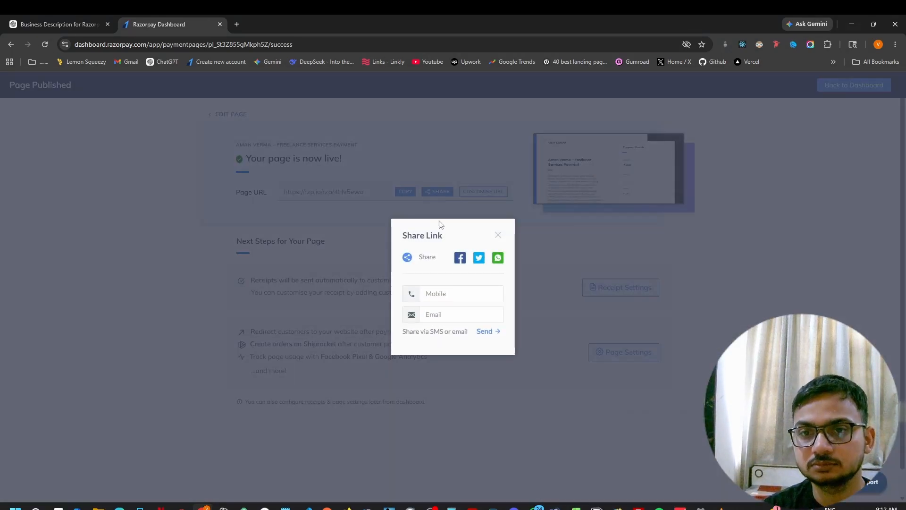
{"action": "left_click", "coordinate": [451, 294]}
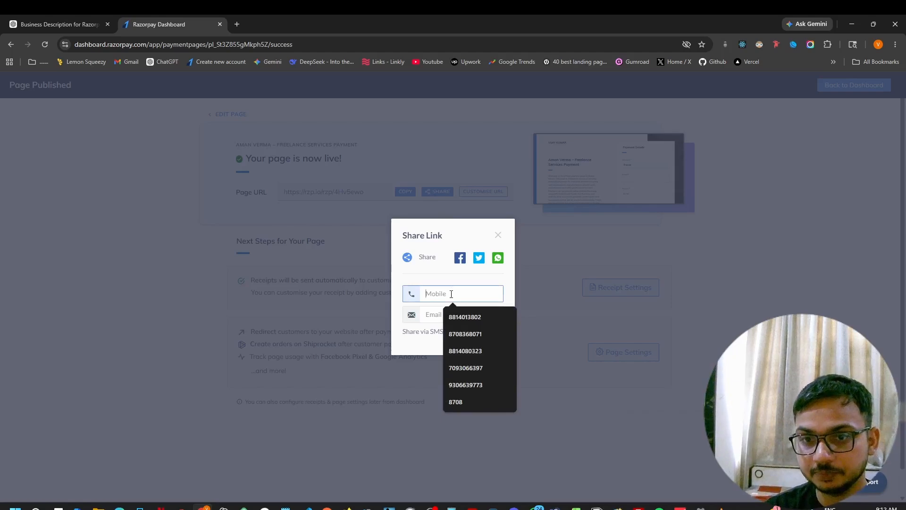
{"action": "left_click", "coordinate": [429, 315]}
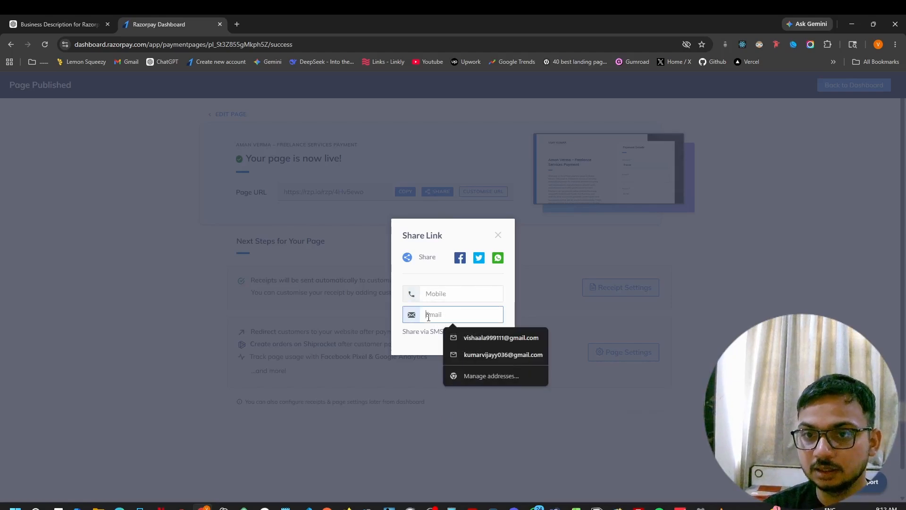
{"action": "left_click", "coordinate": [518, 286]}
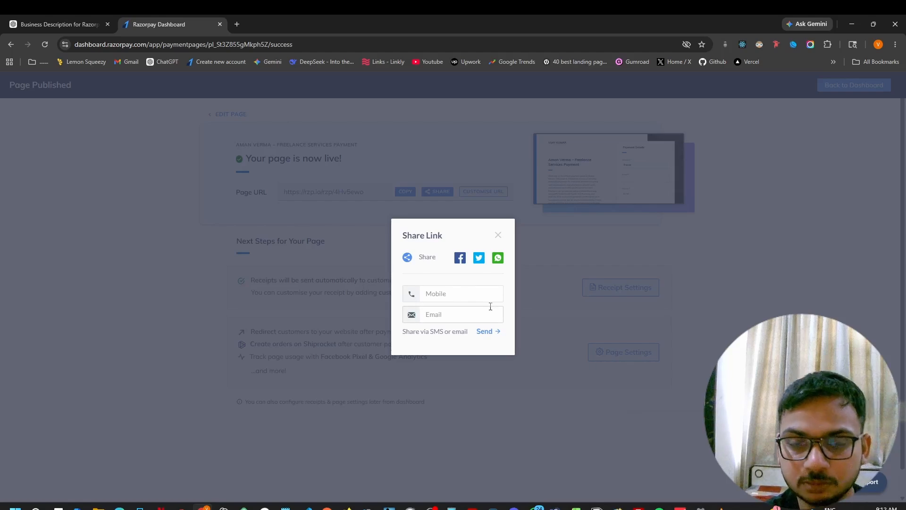
{"action": "left_click", "coordinate": [496, 234]}
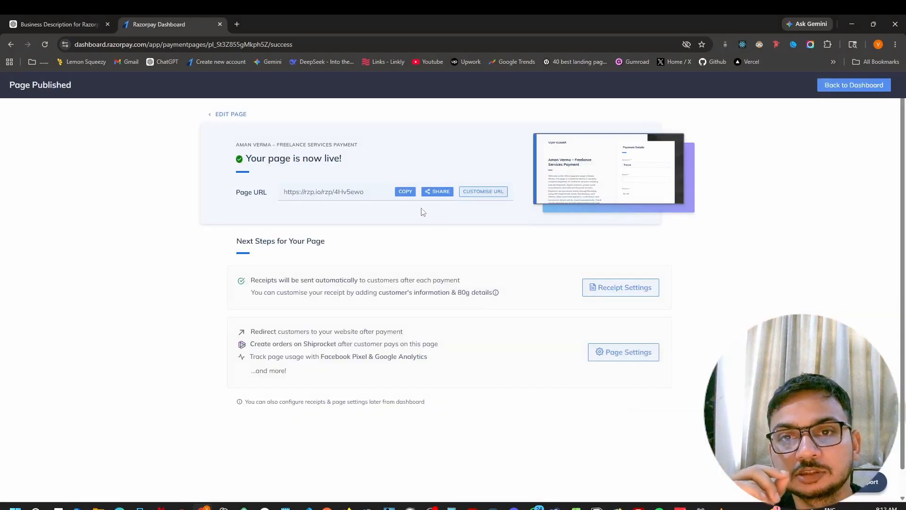
Step: Open the published page's copied URL in a new browser tab and review the live payment page
{"action": "left_click", "coordinate": [404, 195]}
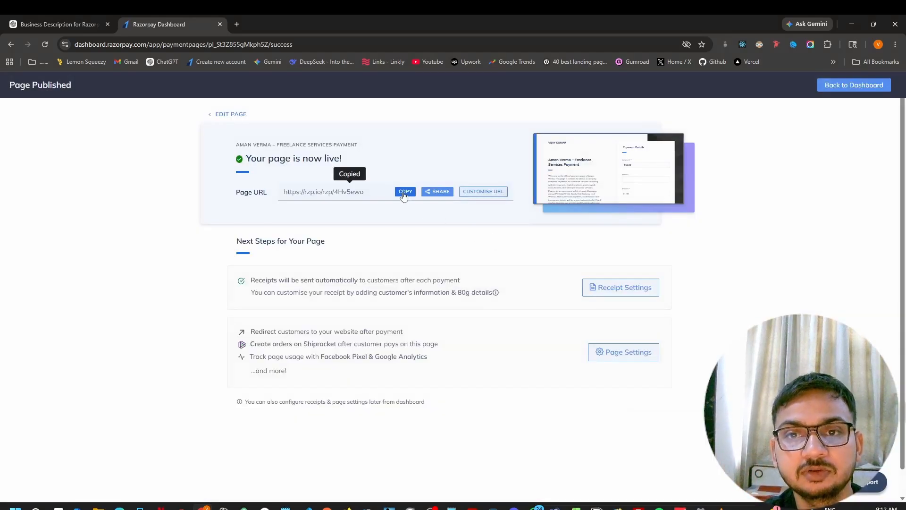
{"action": "left_click", "coordinate": [238, 23]}
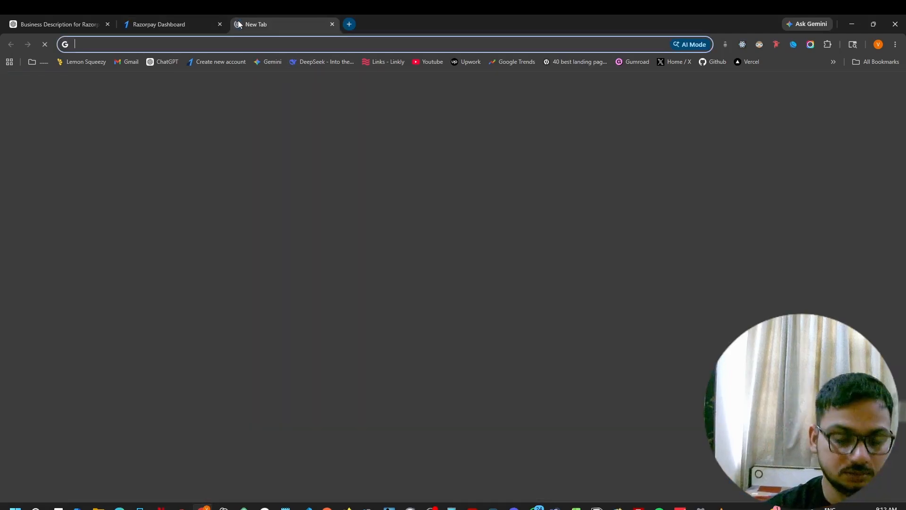
{"action": "key", "text": "ctrl+v"}
{"action": "key", "text": "Return"}
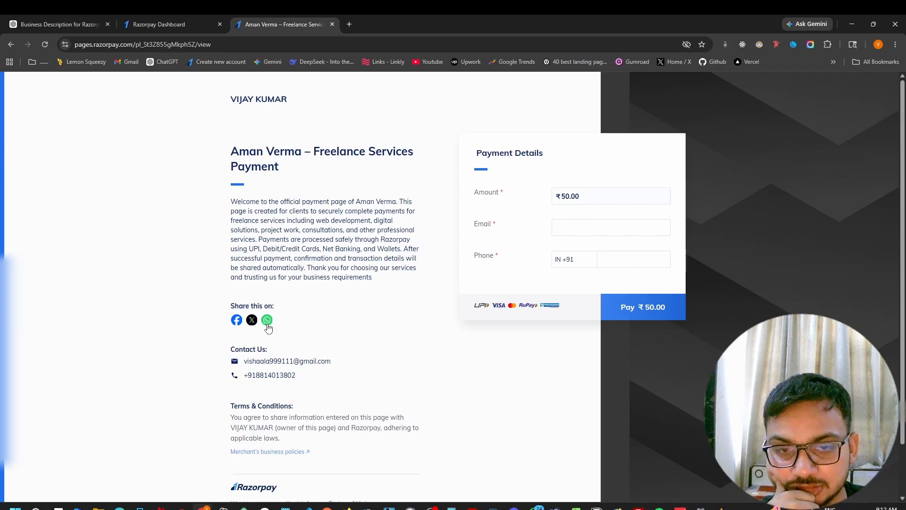
{"action": "scroll", "coordinate": [268, 328], "scroll_direction": "down", "scroll_amount": 1}
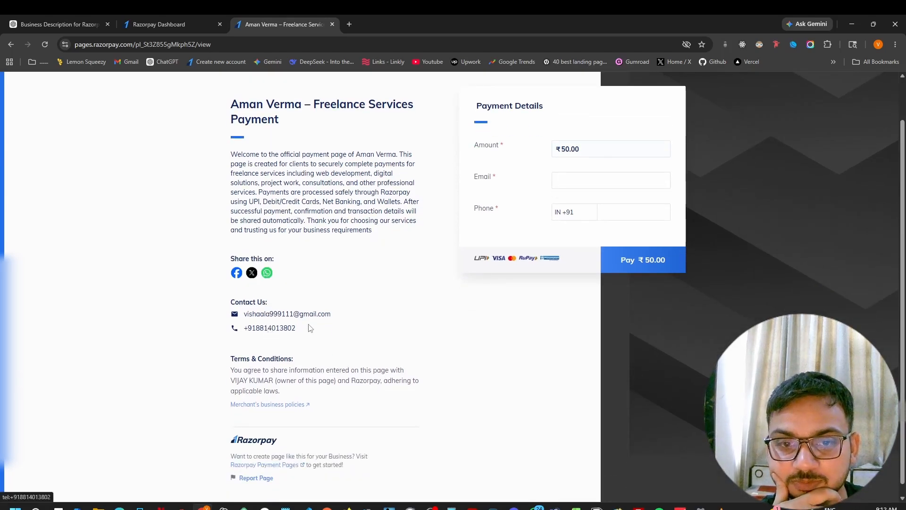
{"action": "scroll", "coordinate": [310, 328], "scroll_direction": "down", "scroll_amount": 1}
{"action": "scroll", "coordinate": [362, 299], "scroll_direction": "up", "scroll_amount": 2}
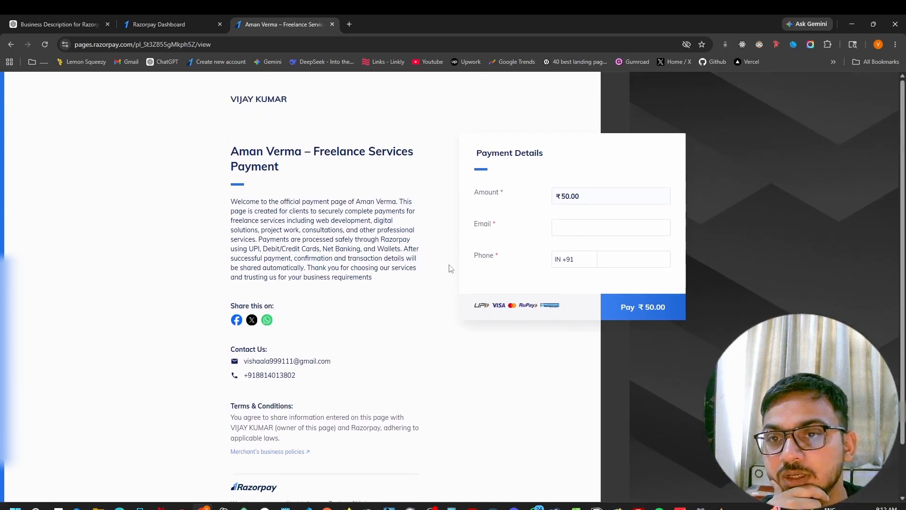
Step: Fill in the customer's saved email and phone number, make the ₹50.00 test payment, and return to the Razorpay dashboard
{"action": "left_click", "coordinate": [581, 227]}
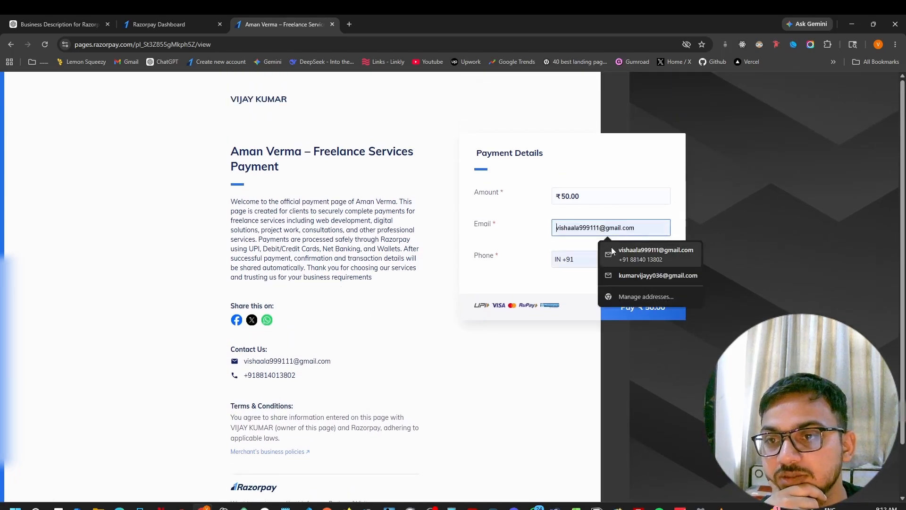
{"action": "left_click", "coordinate": [611, 248]}
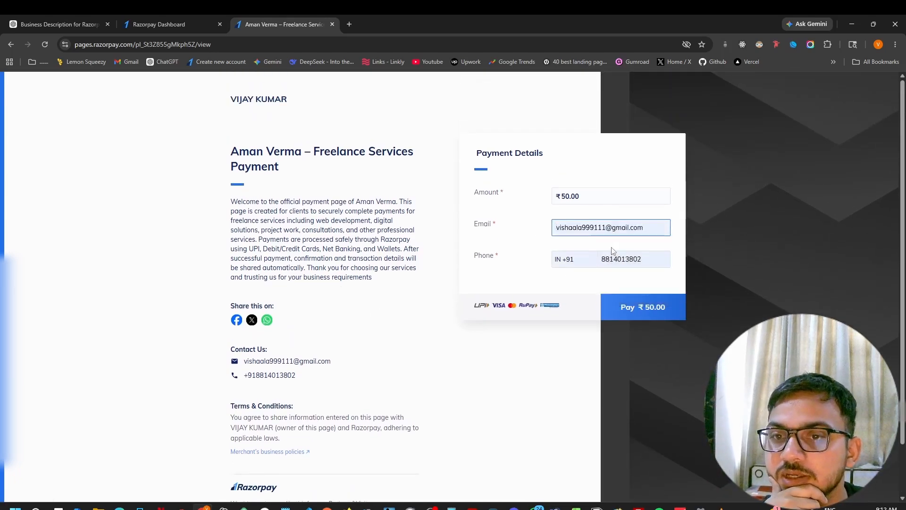
{"action": "left_click", "coordinate": [638, 309]}
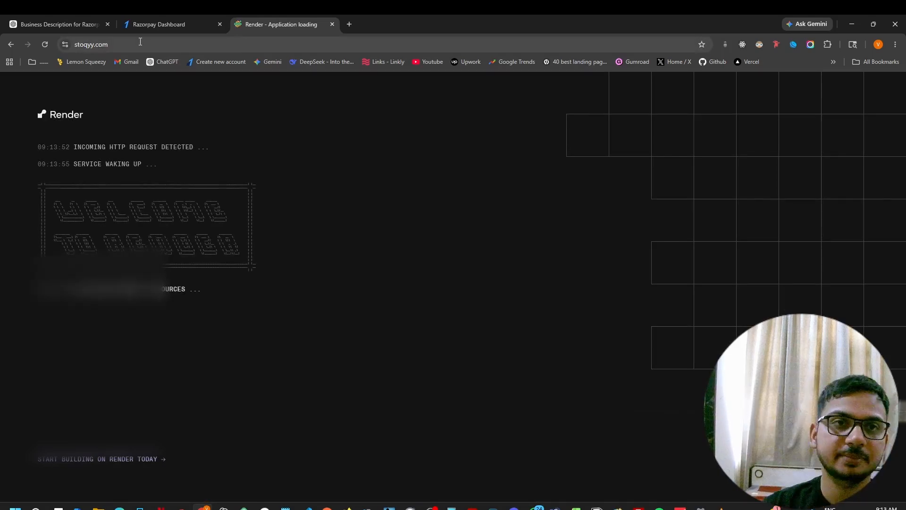
{"action": "left_click", "coordinate": [154, 29]}
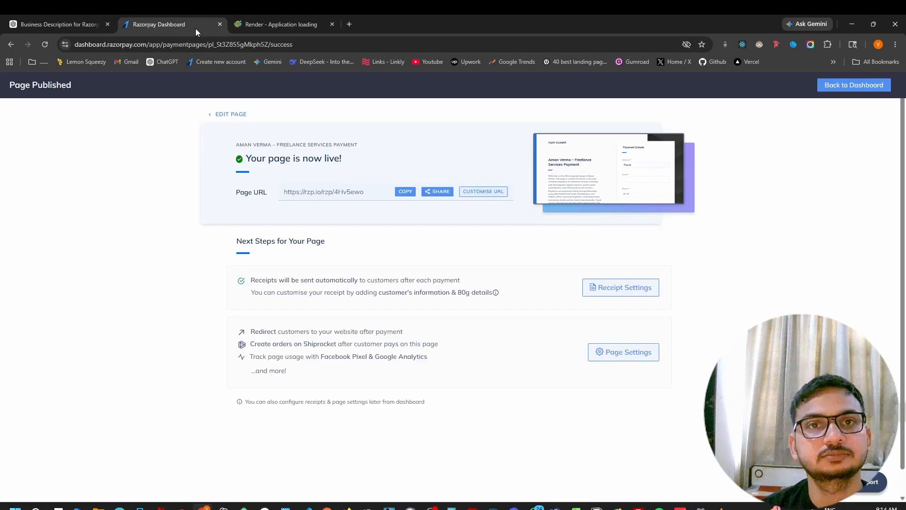